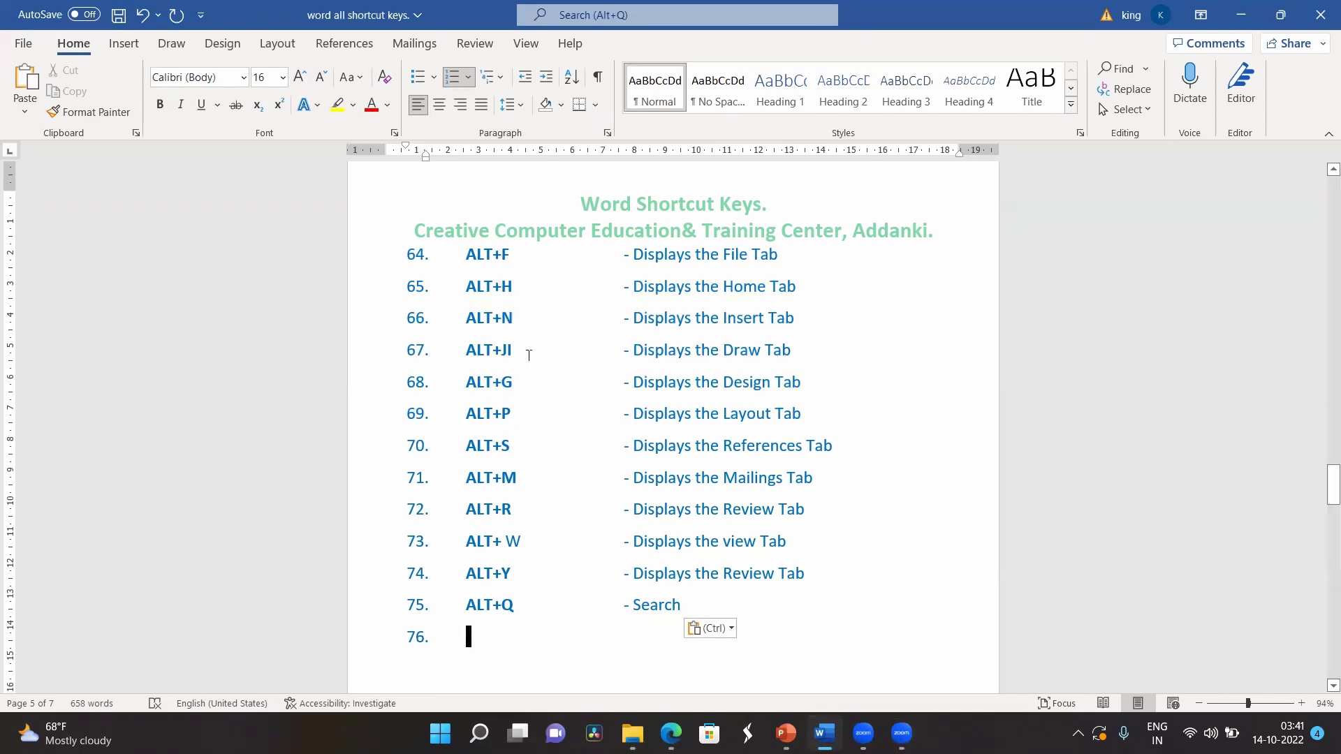
# - Delete the empty numbered item 76 so the list ends at ALT+Q – Search
pyautogui.press('BackSpace')
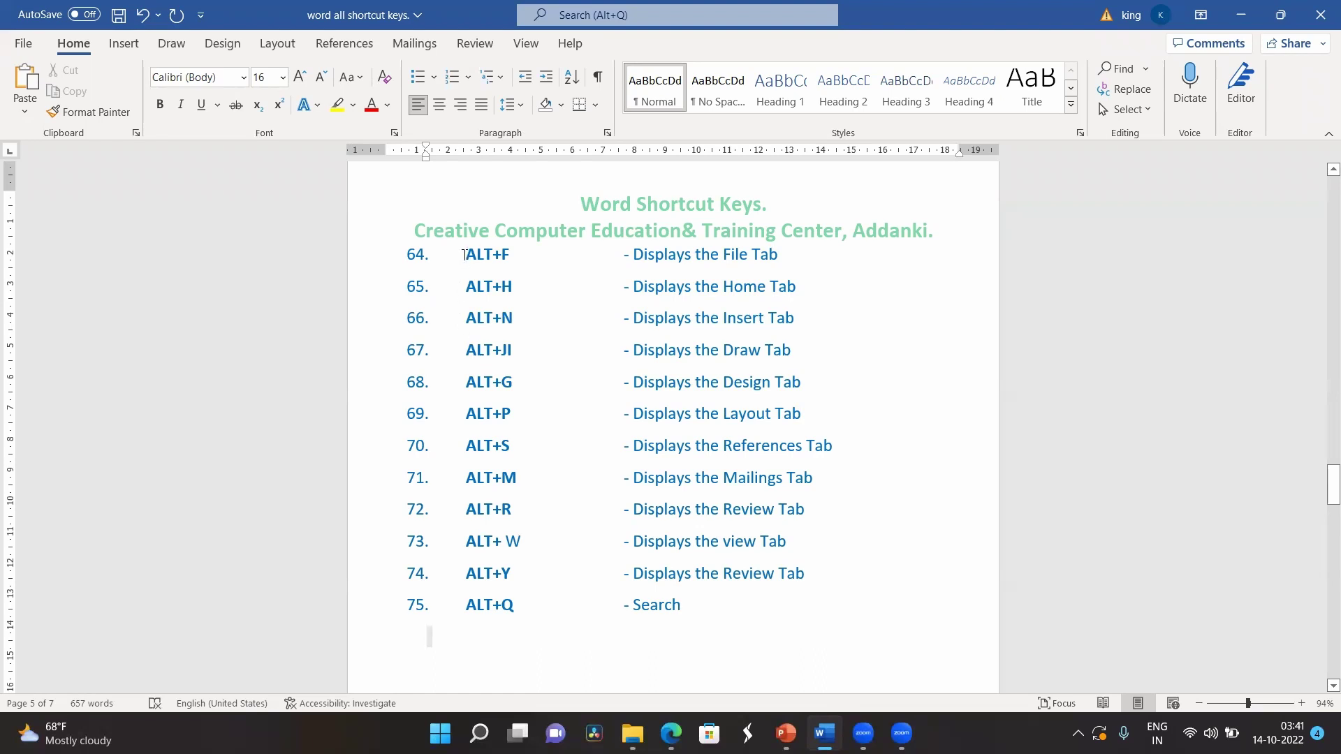
# - Highlight line 64 (File tab shortcut) in yellow and preview the File backstage view
pyautogui.moveTo(465, 255); pyautogui.dragTo(777, 257)
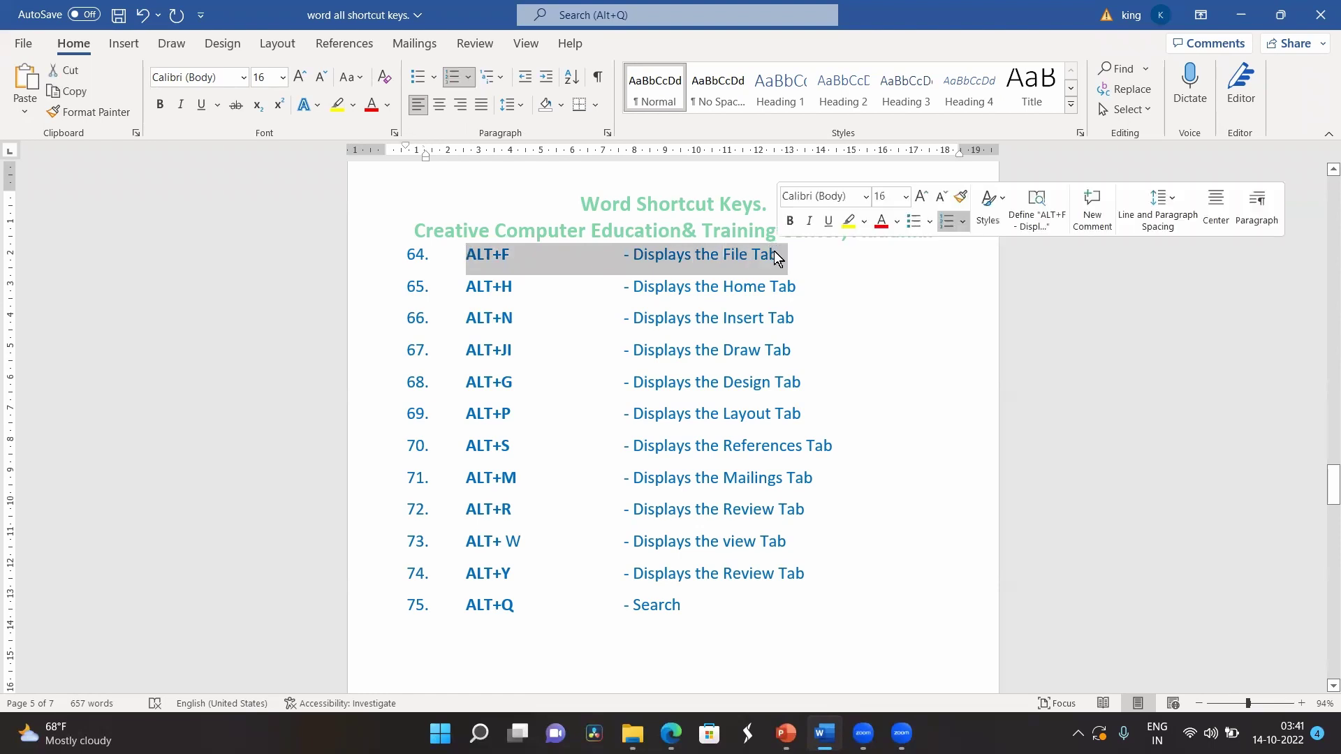
pyautogui.click(337, 104)
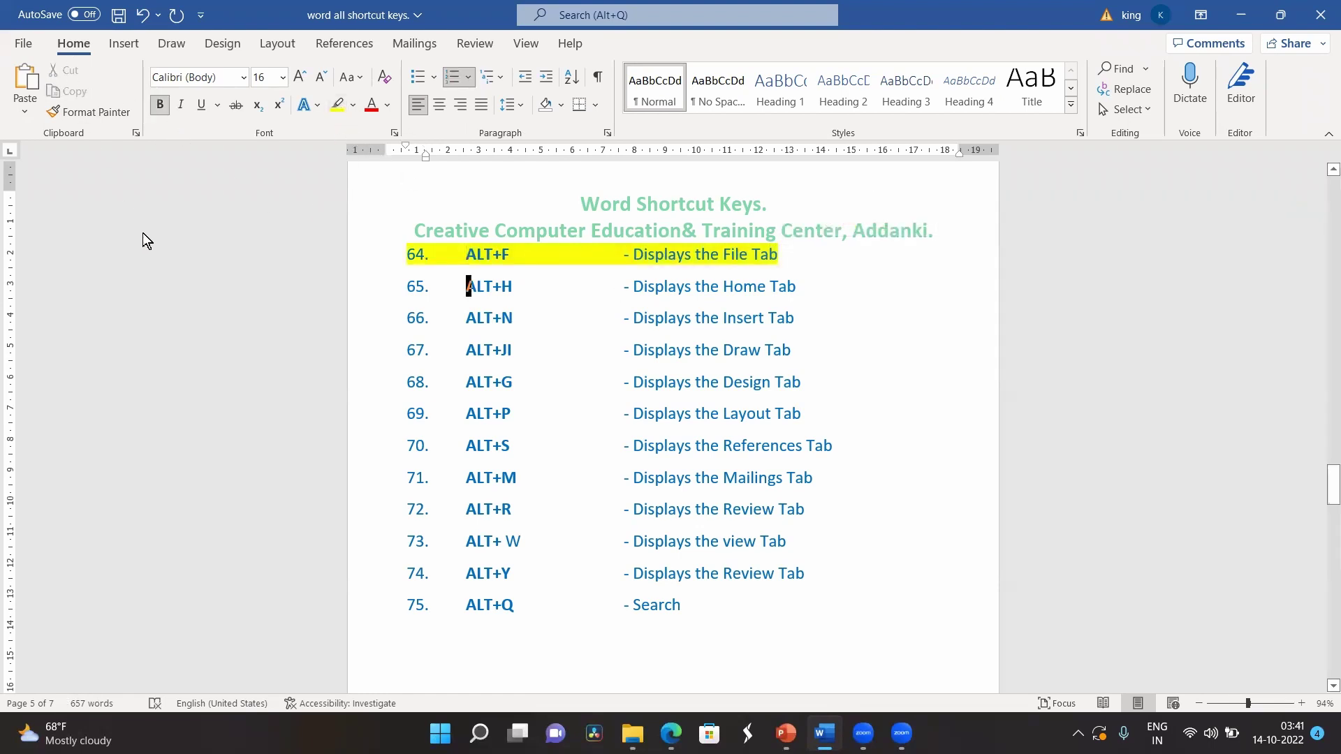
pyautogui.hotkey('alt', 'f')
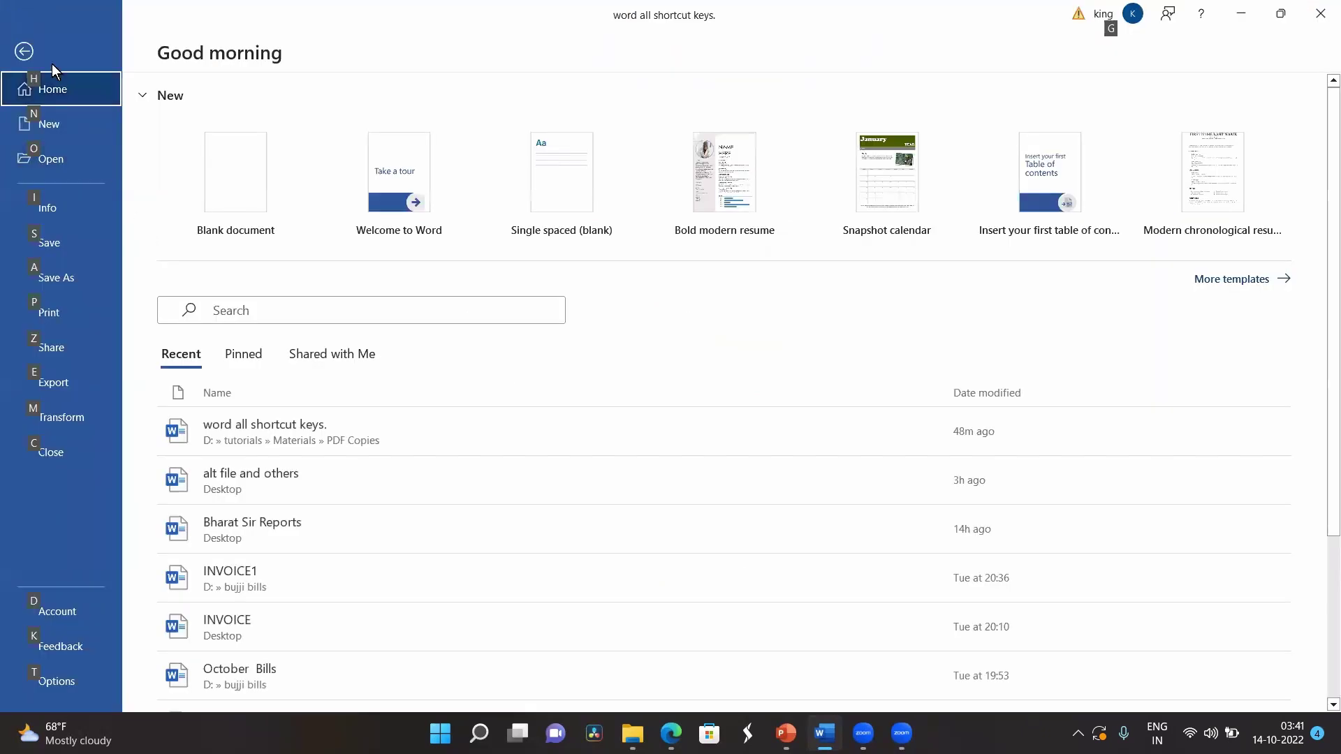
pyautogui.click(24, 51)
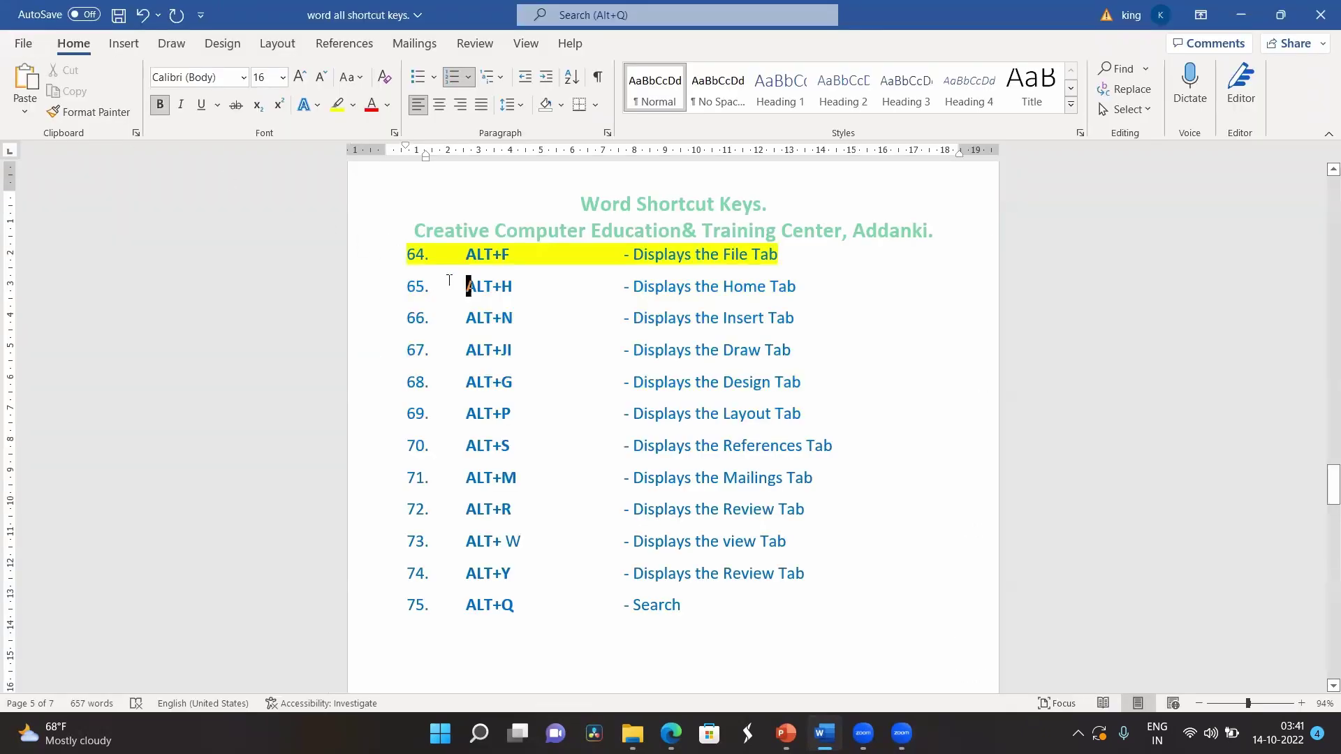
# - Highlight line 65, ALT+H – Displays the Home Tab, in yellow
pyautogui.moveTo(466, 286); pyautogui.dragTo(805, 290)
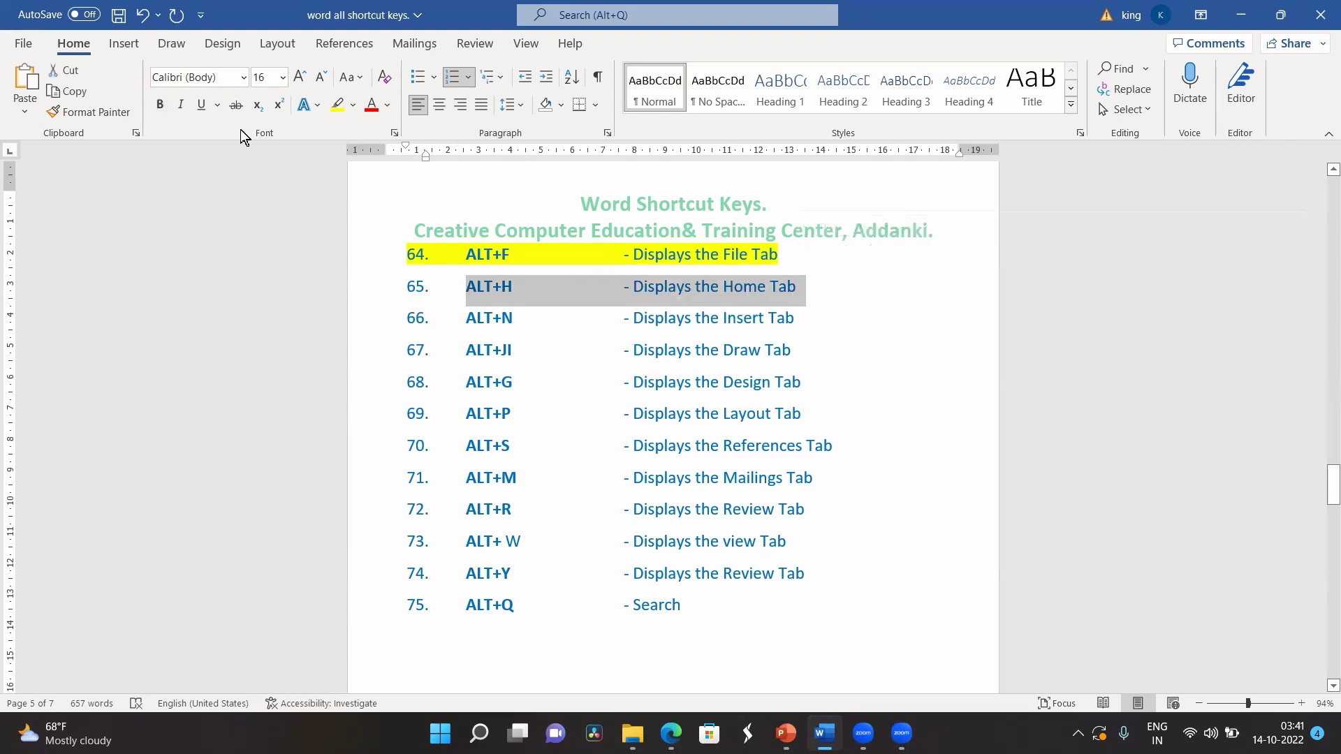
pyautogui.click(336, 104)
pyautogui.press('Right')
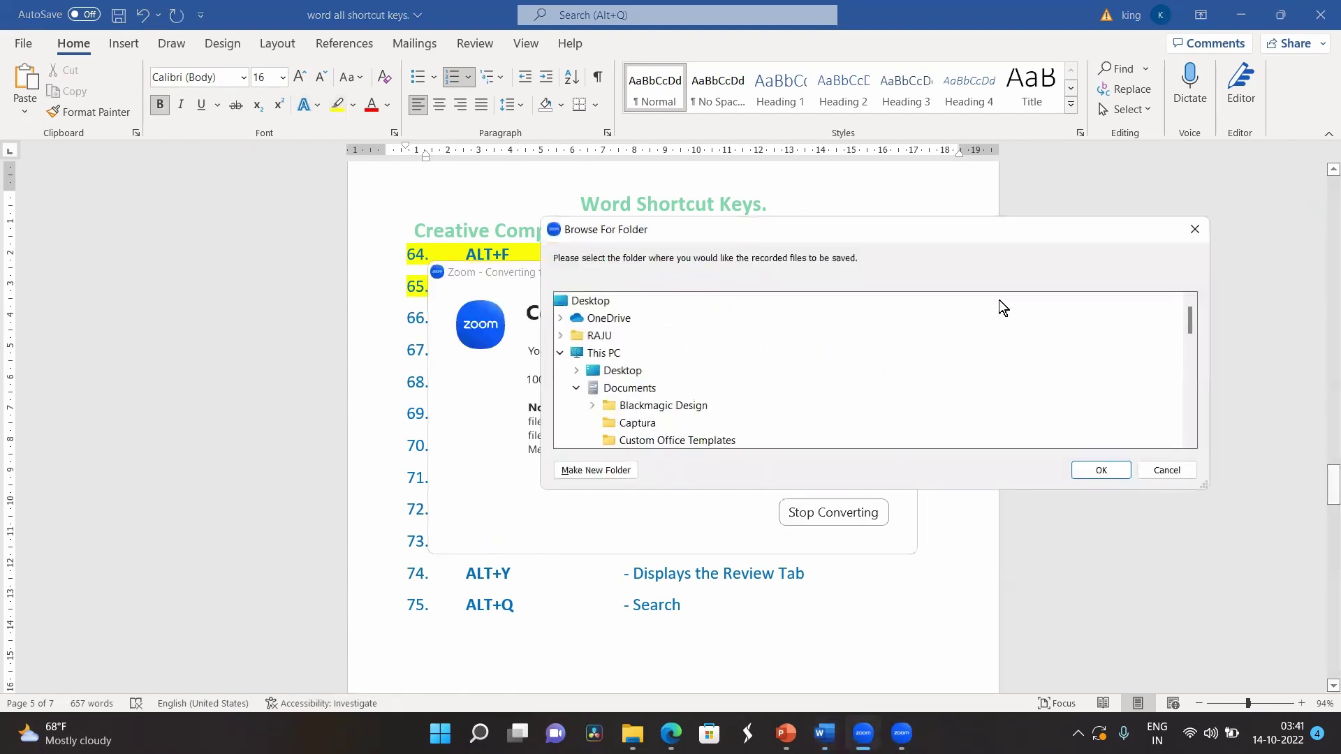
pyautogui.click(1184, 229)
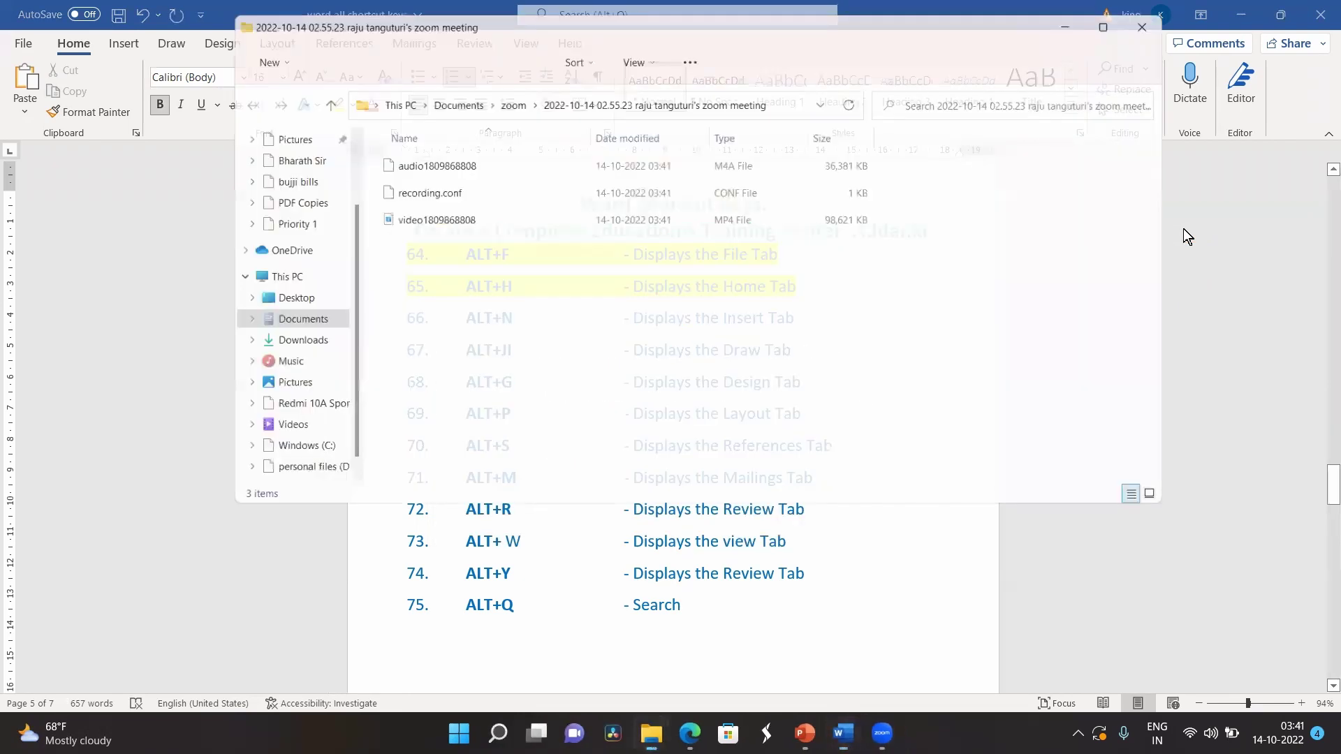
pyautogui.hotkey('alt', 'F4')
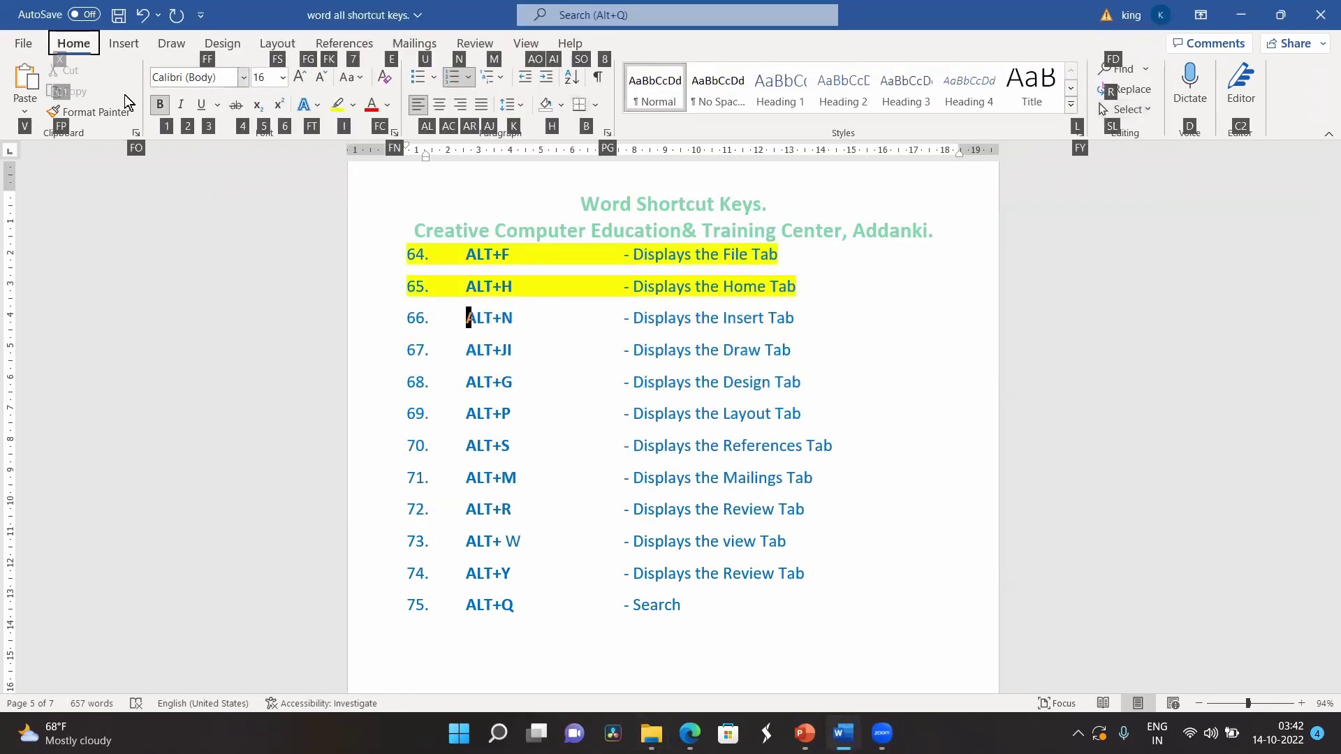
# - Display the ribbon KeyTips, then view the Insert, Draw and Design tabs
pyautogui.press('alt')
pyautogui.press('alt')
pyautogui.click(550, 316)
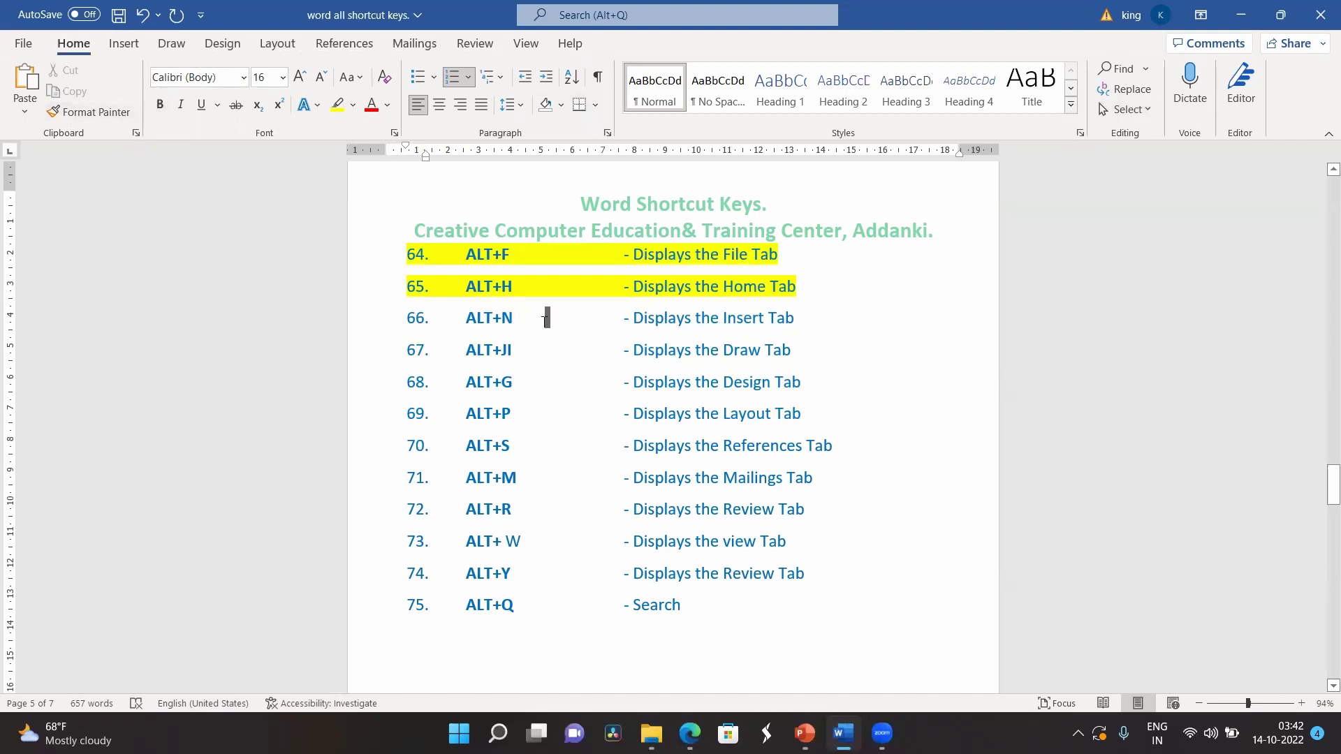
pyautogui.click(135, 44)
pyautogui.click(162, 46)
pyautogui.click(222, 44)
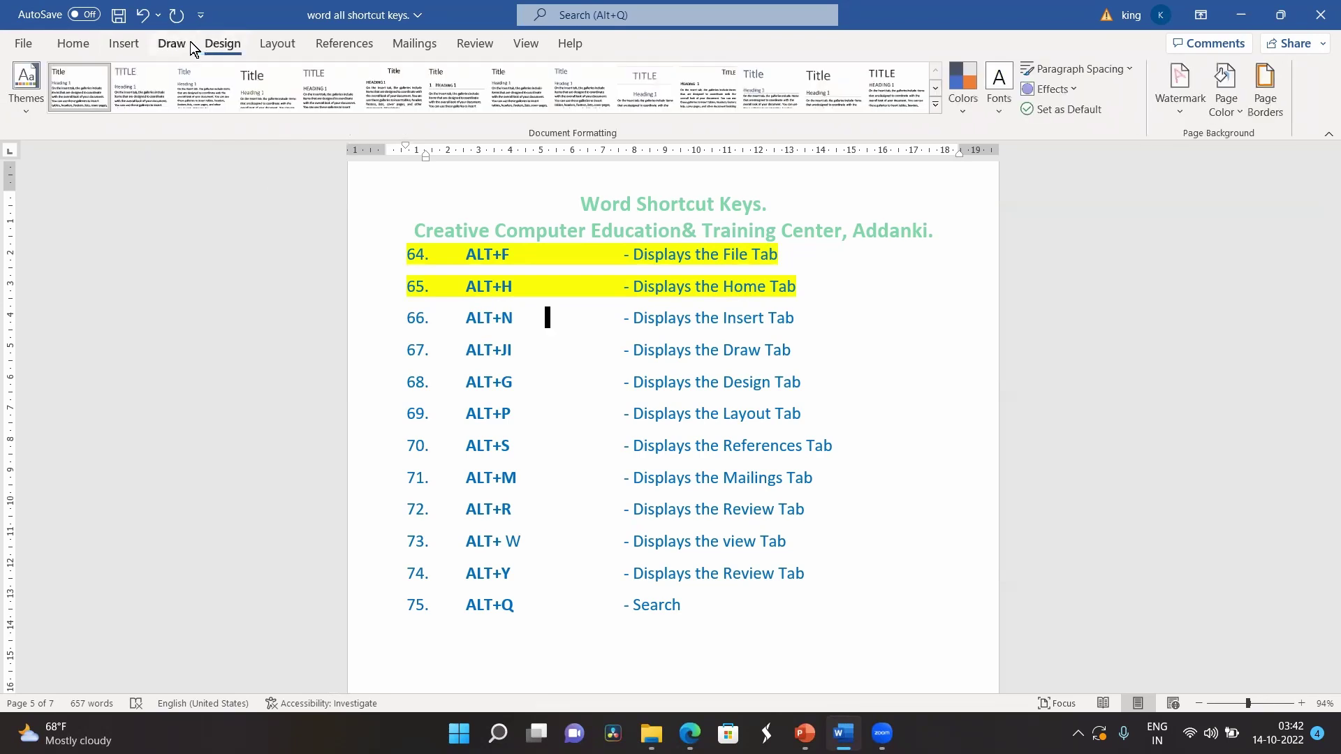
# - Step back through Draw and Home, land on the Insert tab, and select ALT+N on line 66
pyautogui.click(173, 44)
pyautogui.click(128, 44)
pyautogui.click(70, 44)
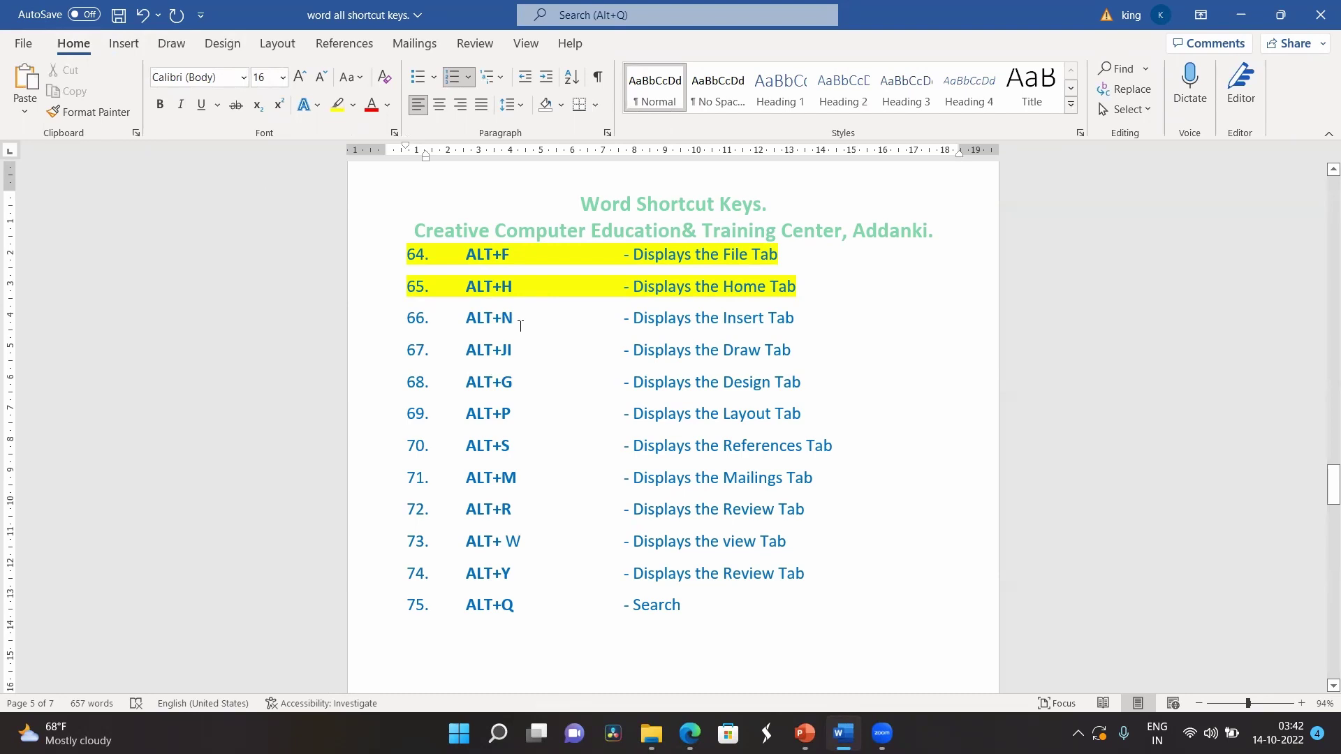
pyautogui.click(121, 45)
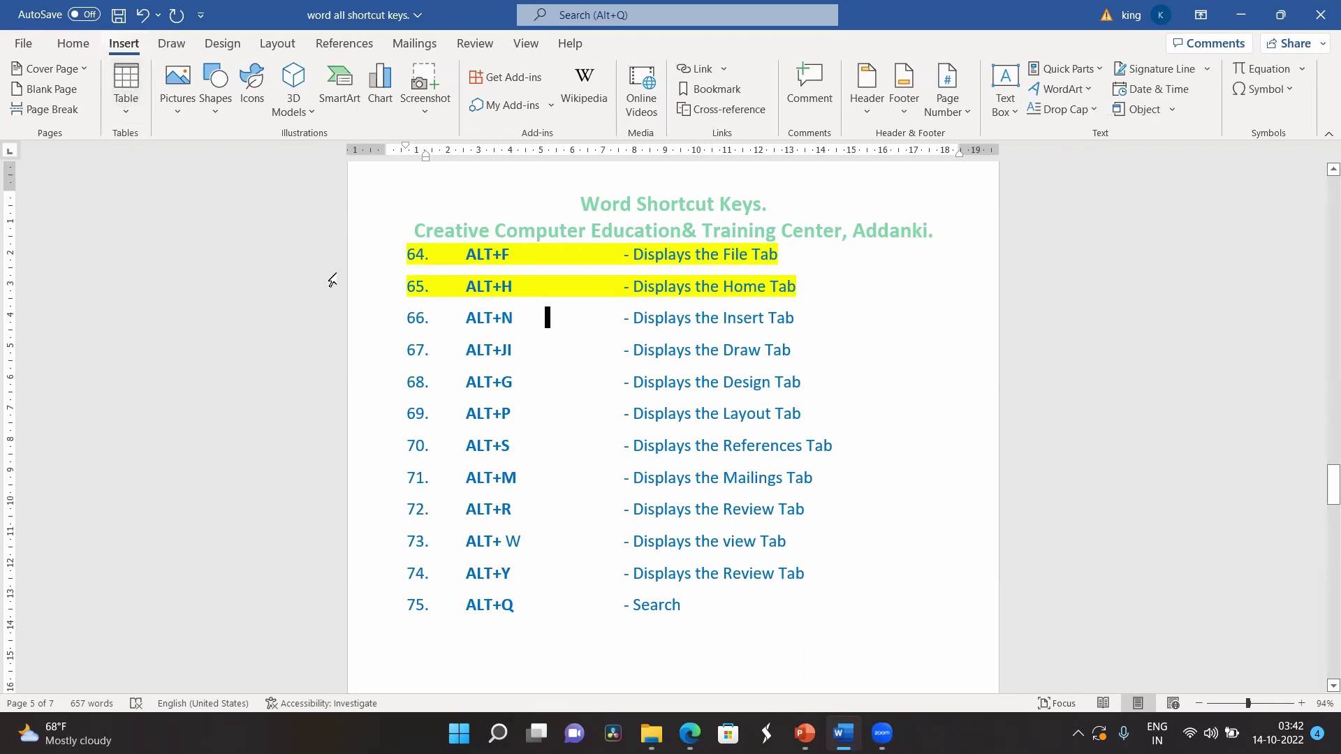
pyautogui.moveTo(462, 318); pyautogui.dragTo(514, 319)
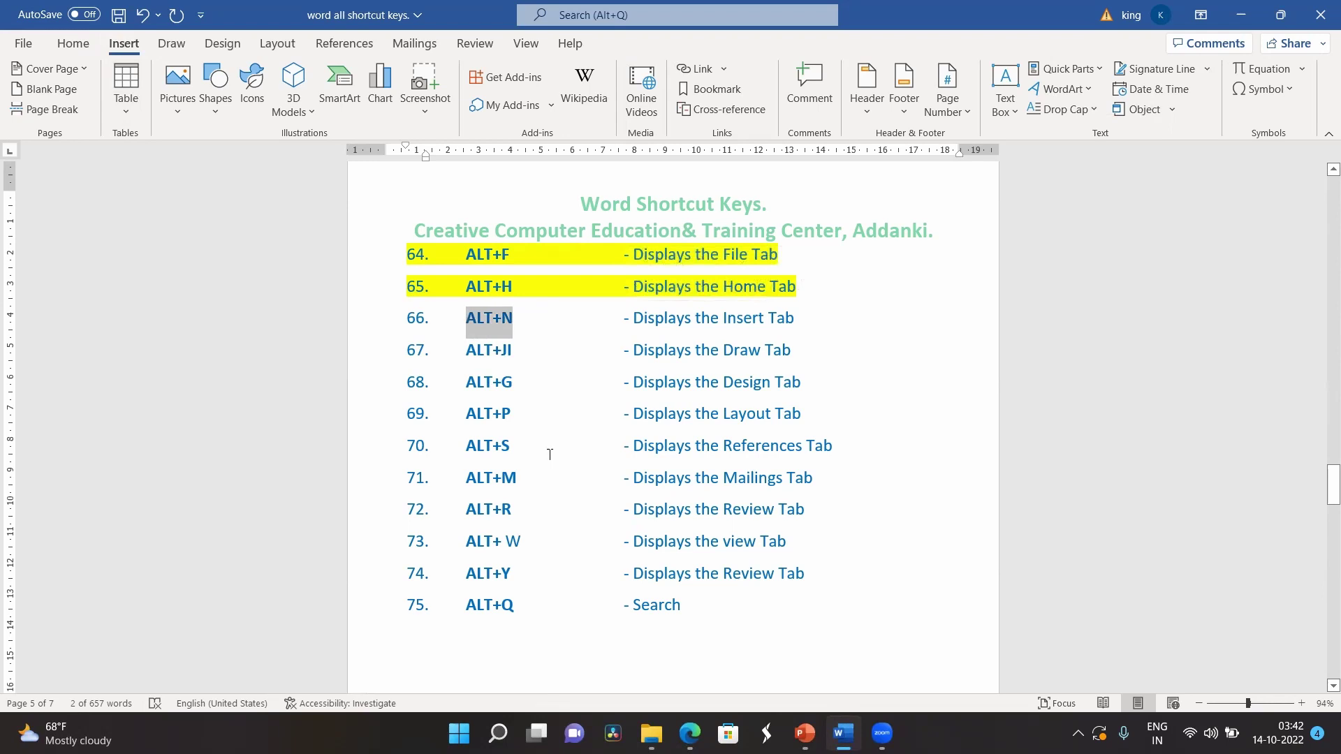
# - Apply a double underline to ALT+N through the Home KeyTips, then undo it
pyautogui.hotkey('alt', 'h')
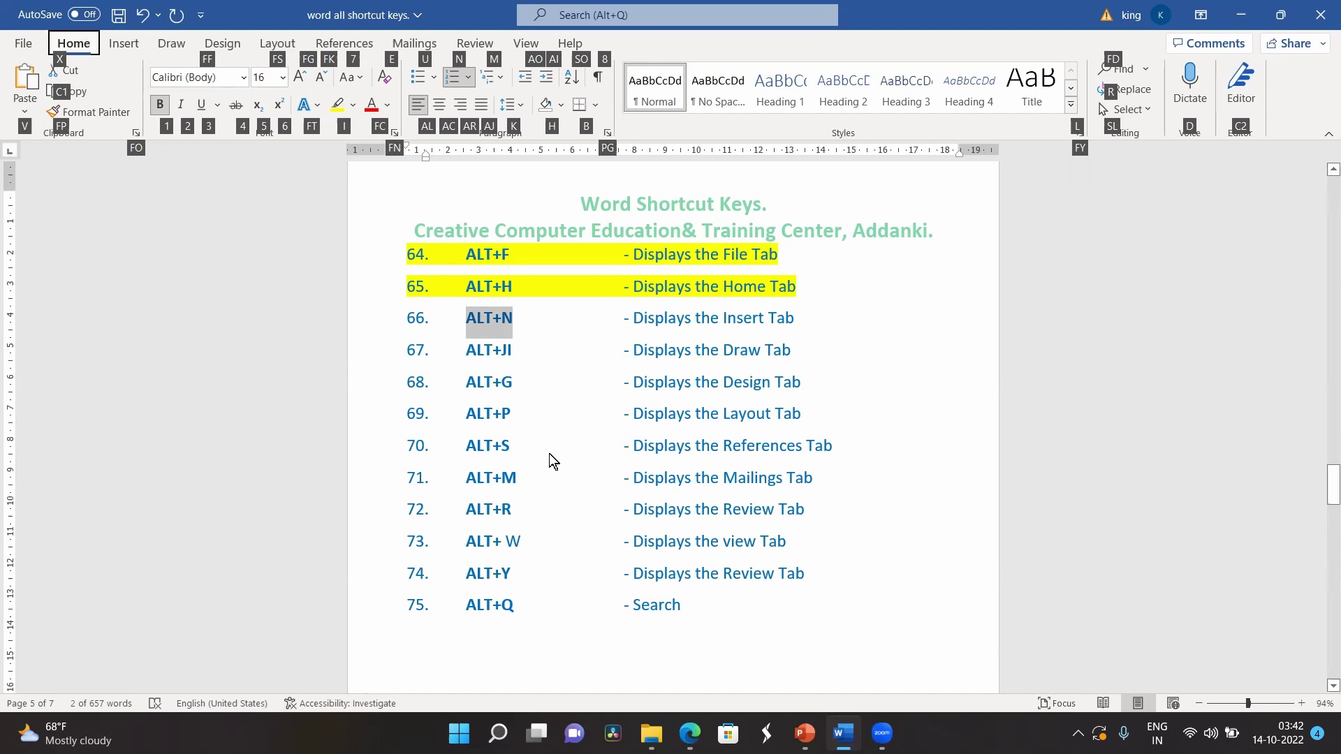
pyautogui.press('3')
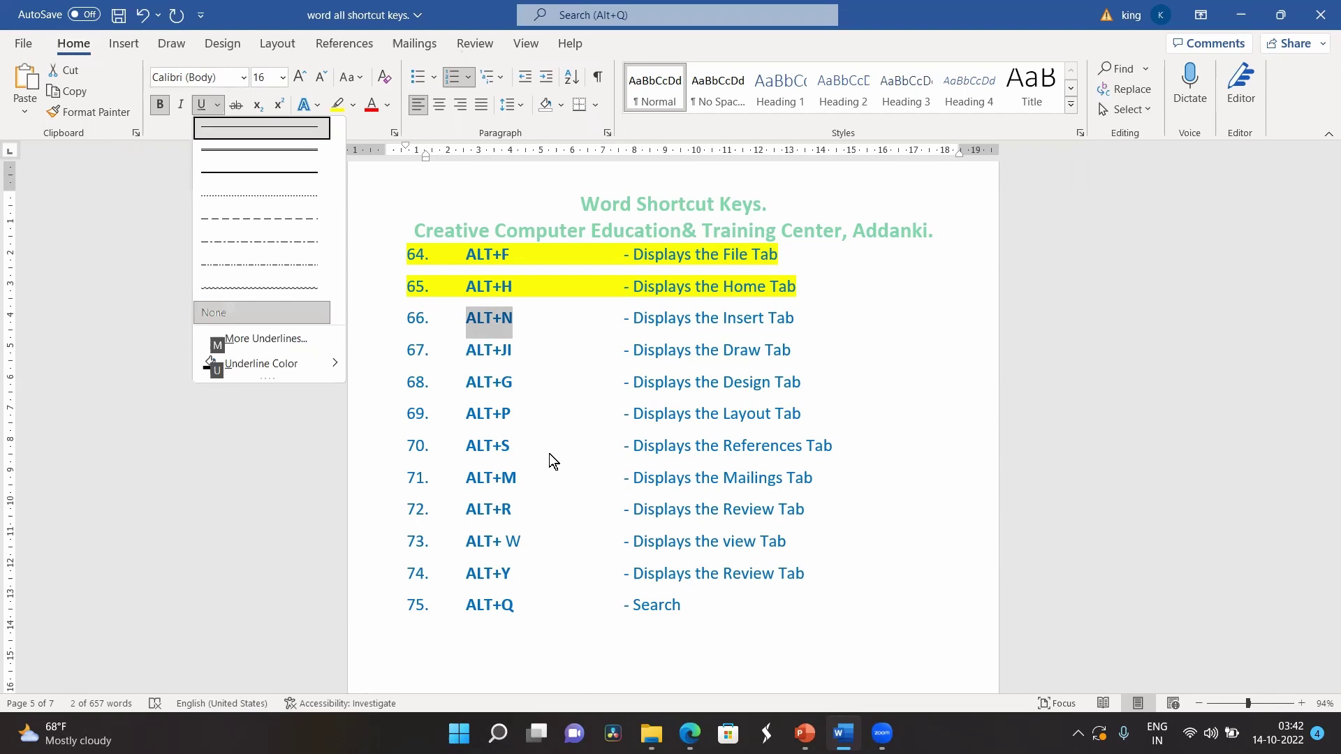
pyautogui.press('Down')
pyautogui.press('Return')
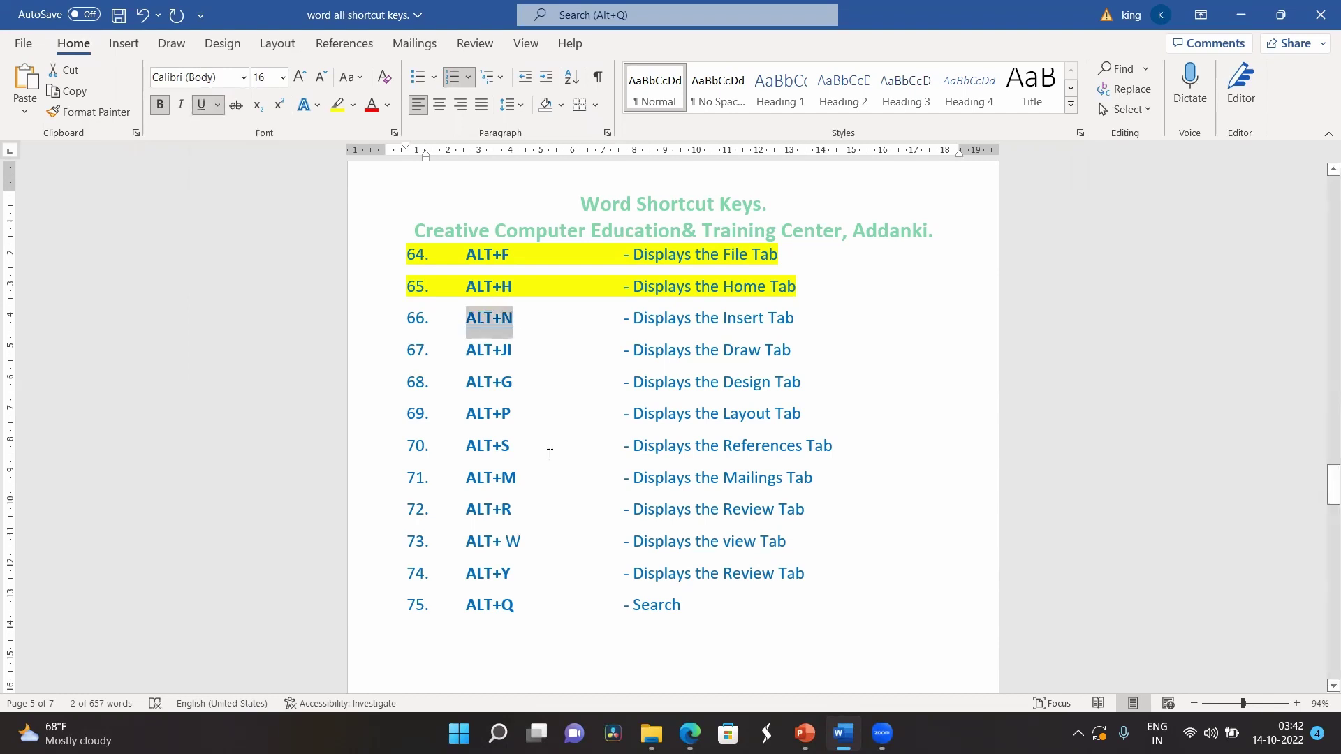
pyautogui.hotkey('ctrl', 'z')
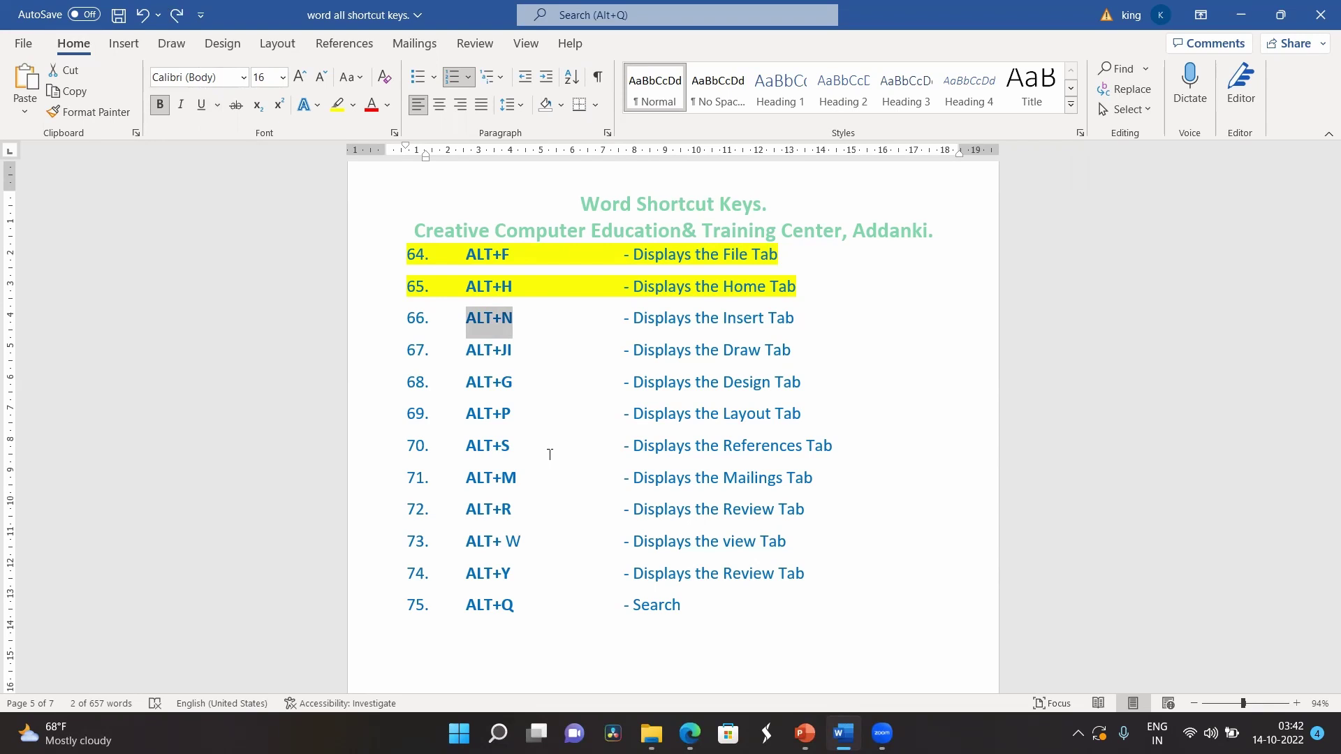
# - Make ALT+N italic with the KeyTips, undo it, and select all of line 66
pyautogui.press('alt')
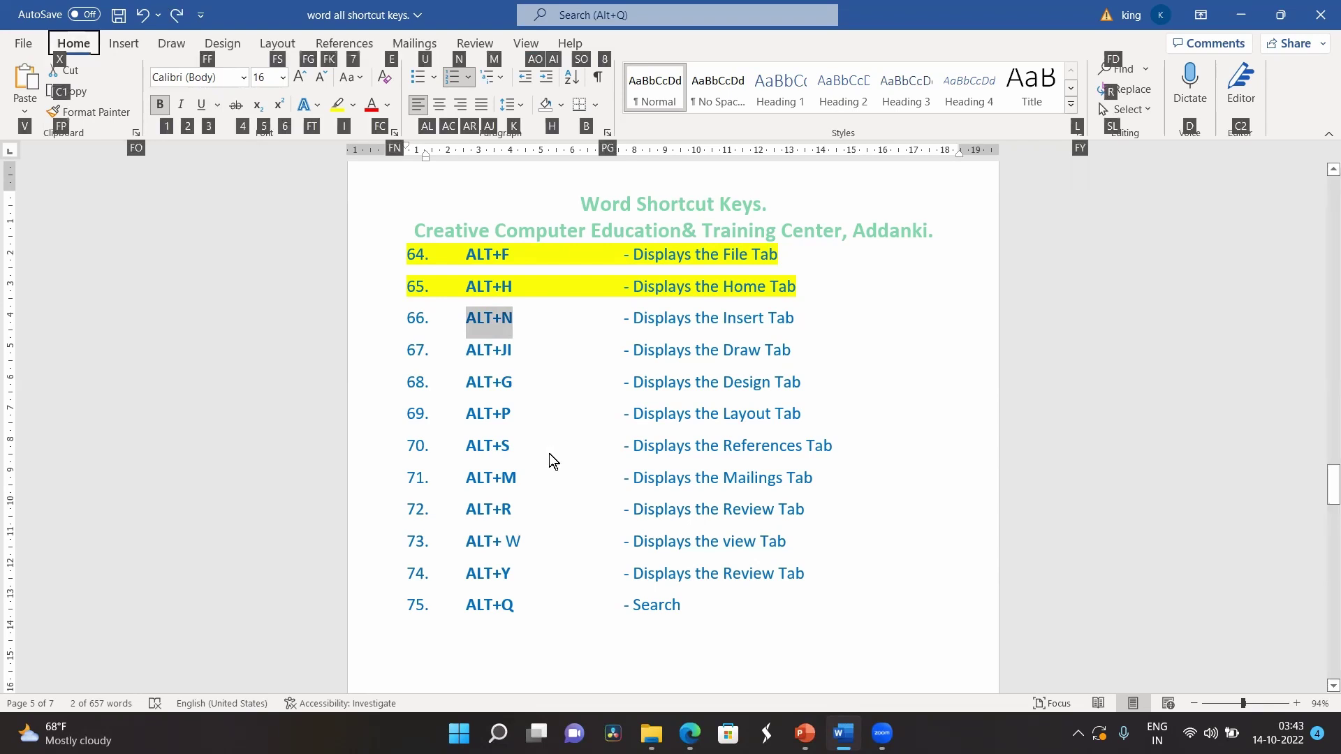
pyautogui.press('2')
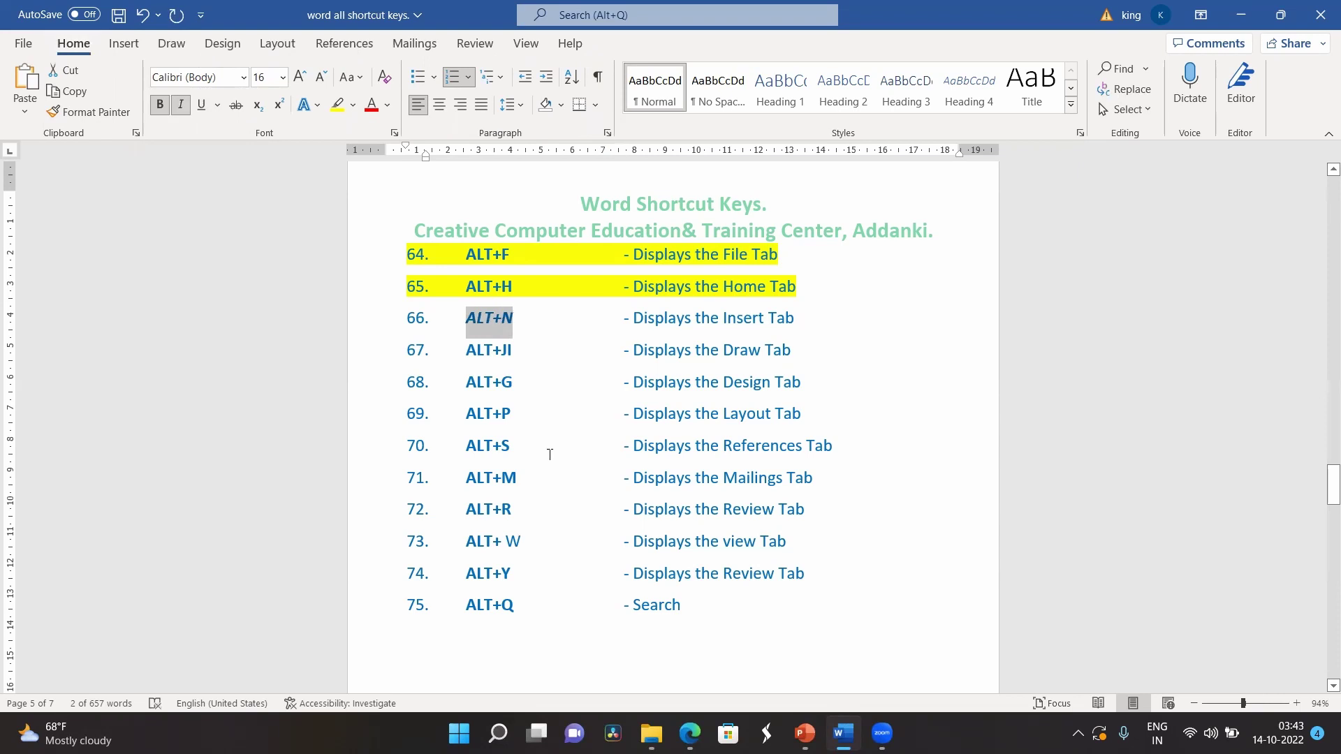
pyautogui.hotkey('ctrl', 'z')
pyautogui.moveTo(467, 319); pyautogui.dragTo(803, 320)
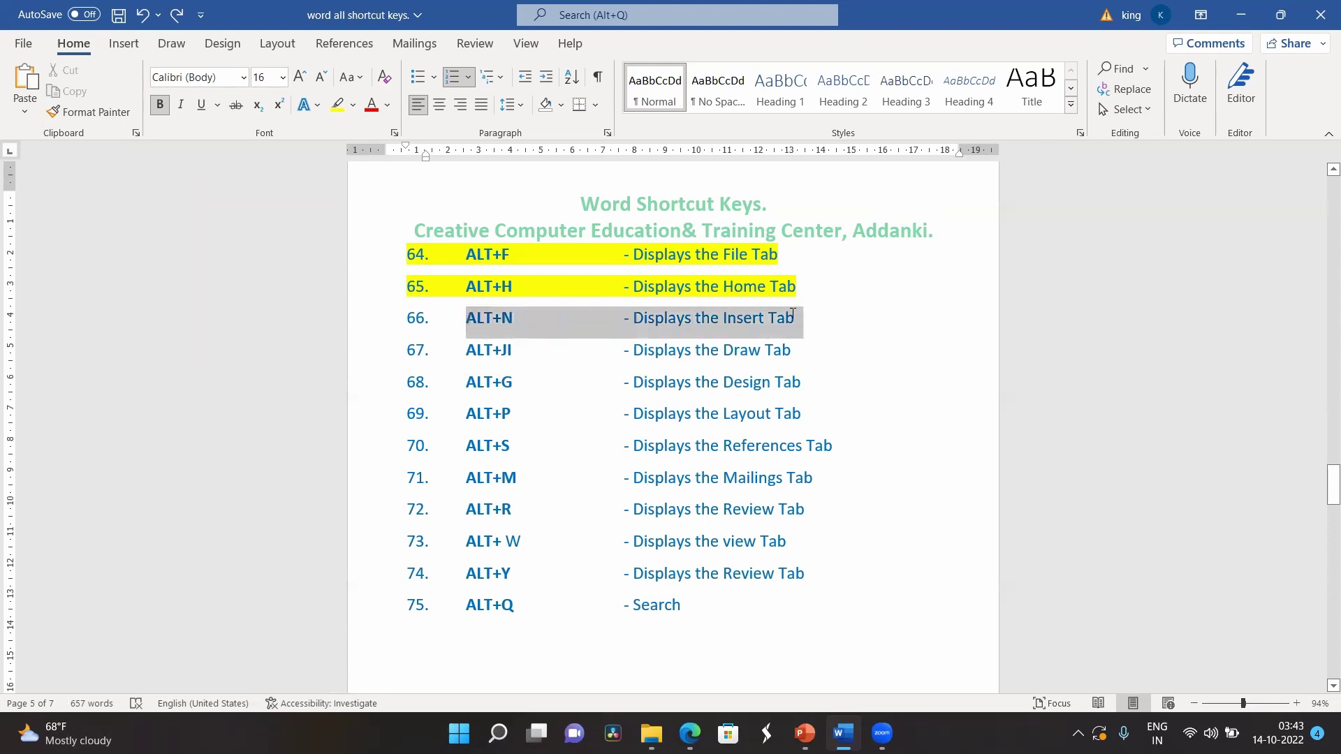
# - Highlight line 66 yellow, then open and close the Insert tab's Shapes gallery
pyautogui.click(339, 106)
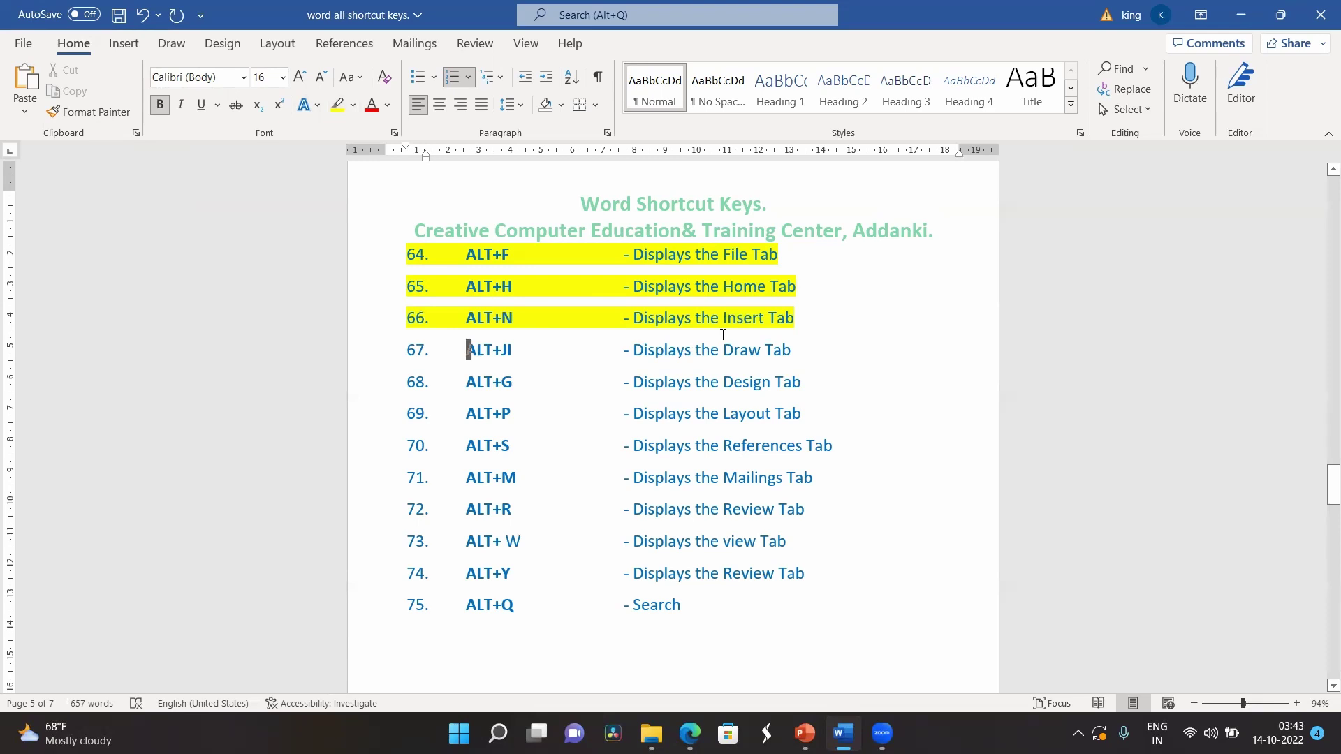
pyautogui.hotkey('alt', 'n')
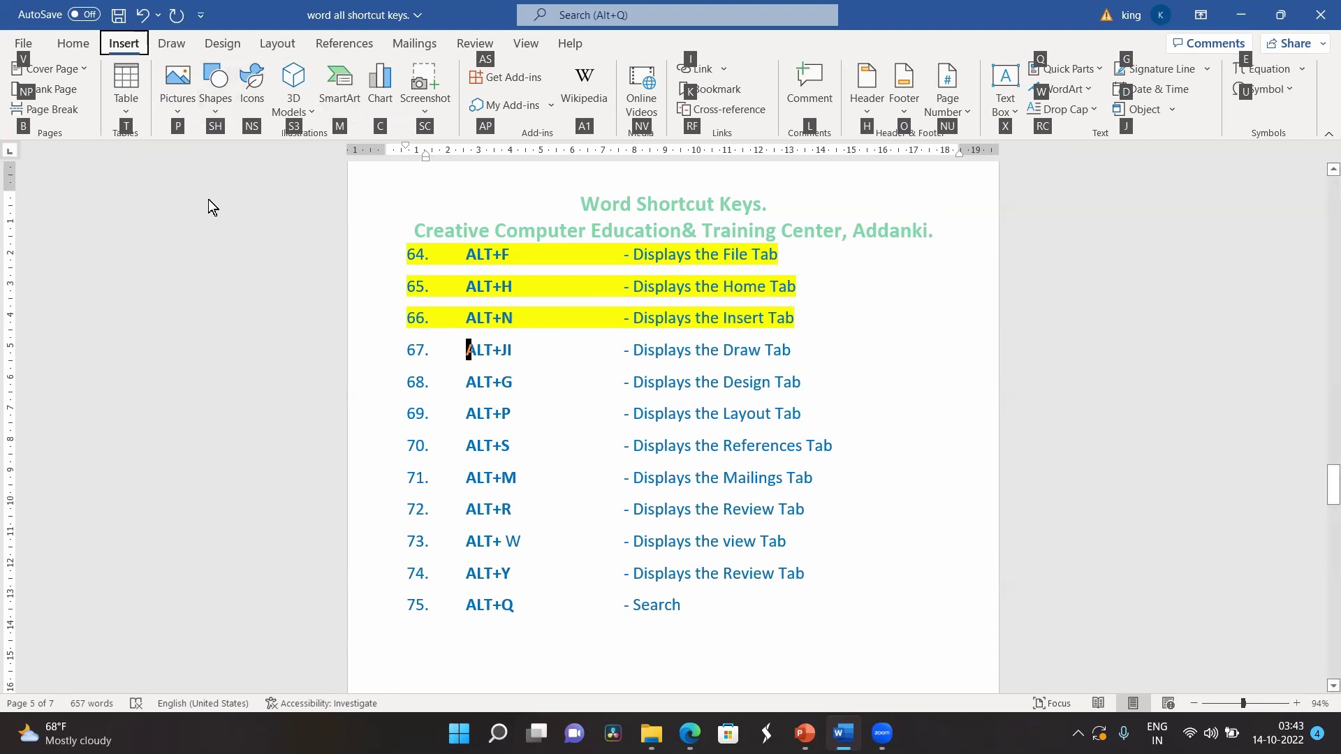
pyautogui.press('s')
pyautogui.press('h')
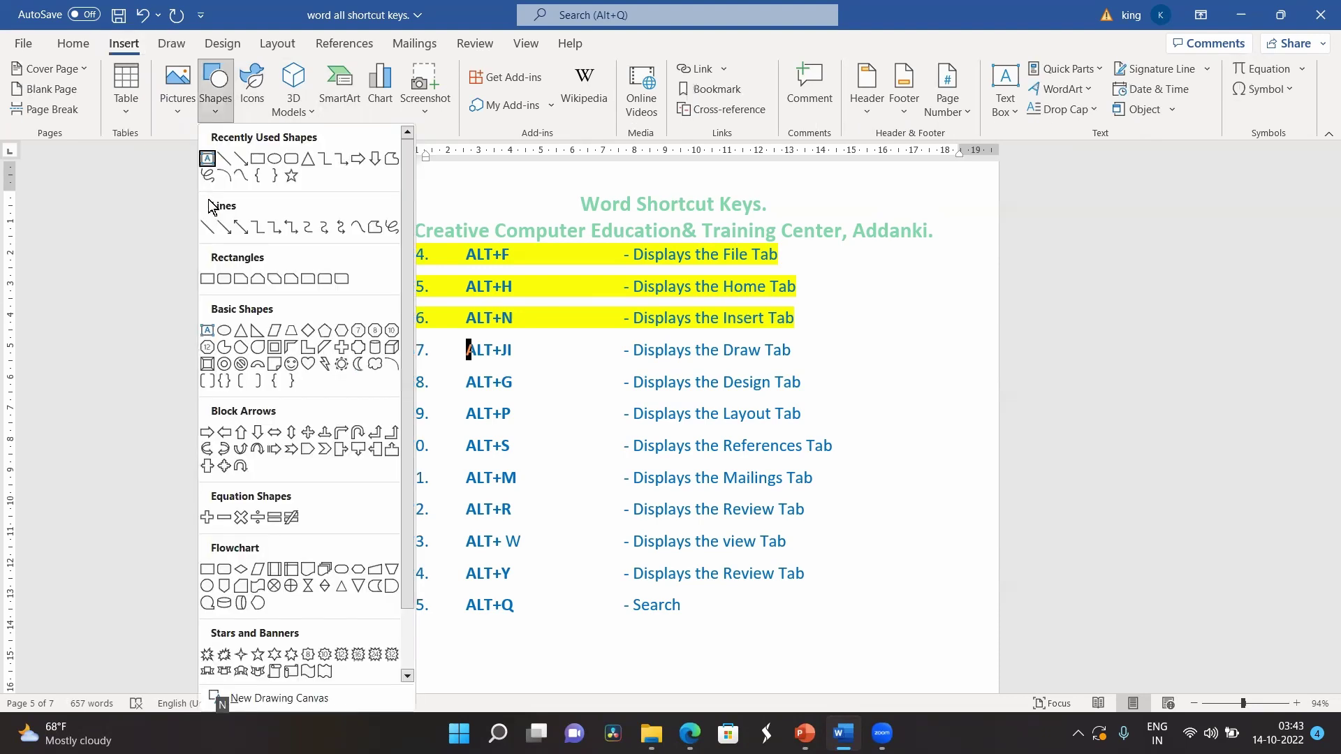
pyautogui.press('Escape')
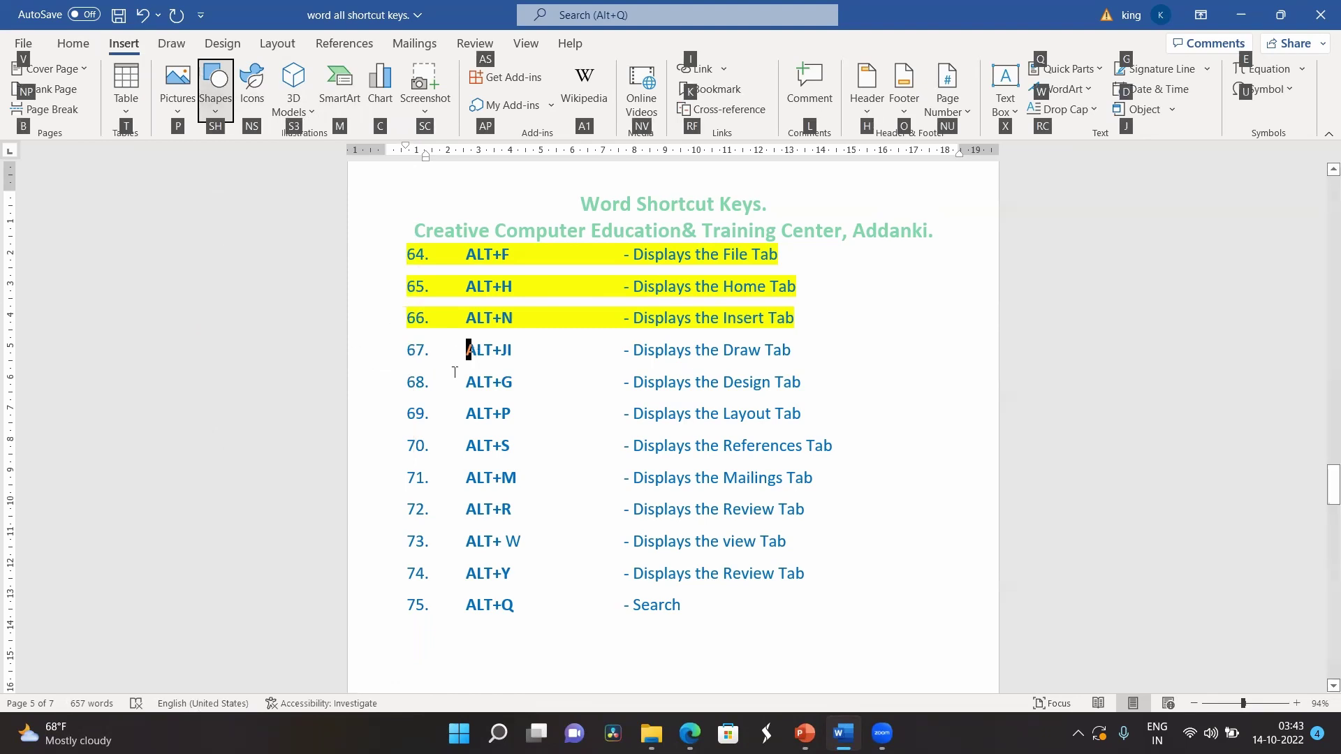
pyautogui.press('Escape')
# - Highlight row 67, ALT+JI – Displays the Draw Tab, in yellow from the Home tab
pyautogui.moveTo(466, 350); pyautogui.dragTo(801, 345)
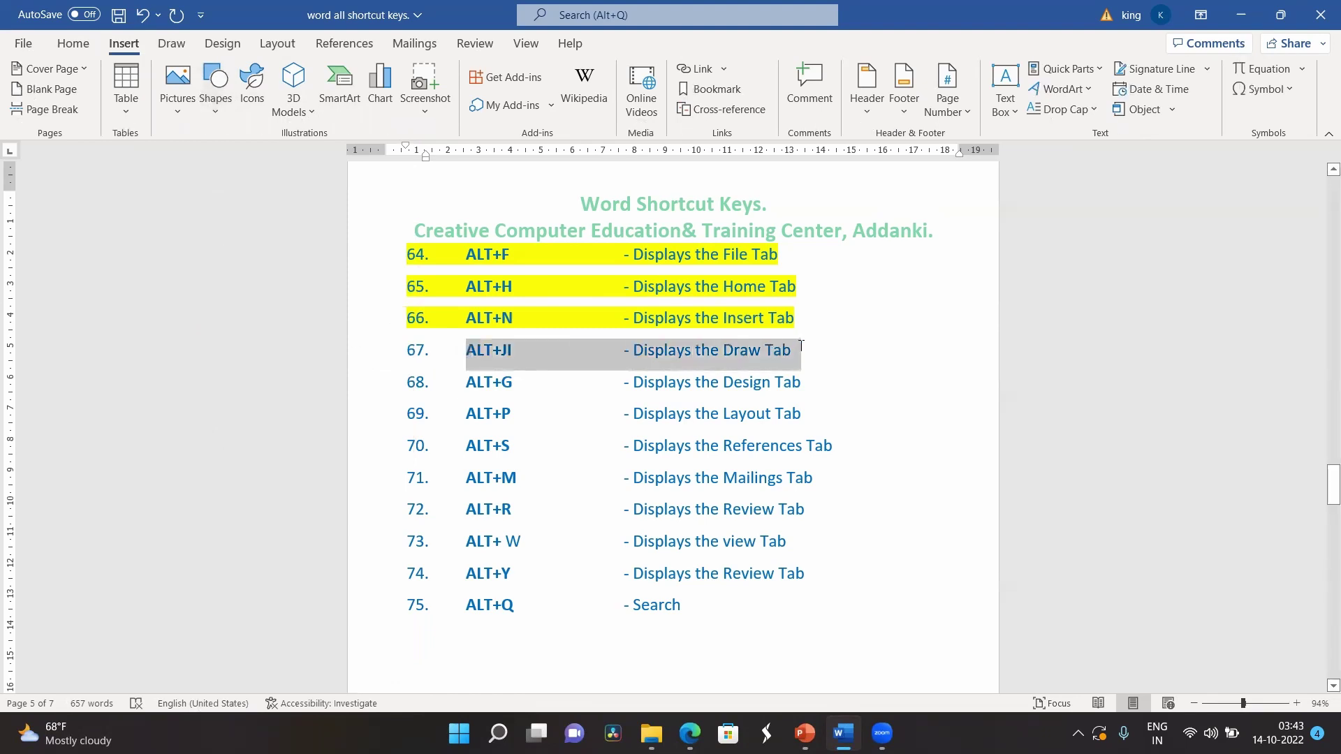
pyautogui.click(63, 46)
pyautogui.click(338, 105)
pyautogui.click(468, 382)
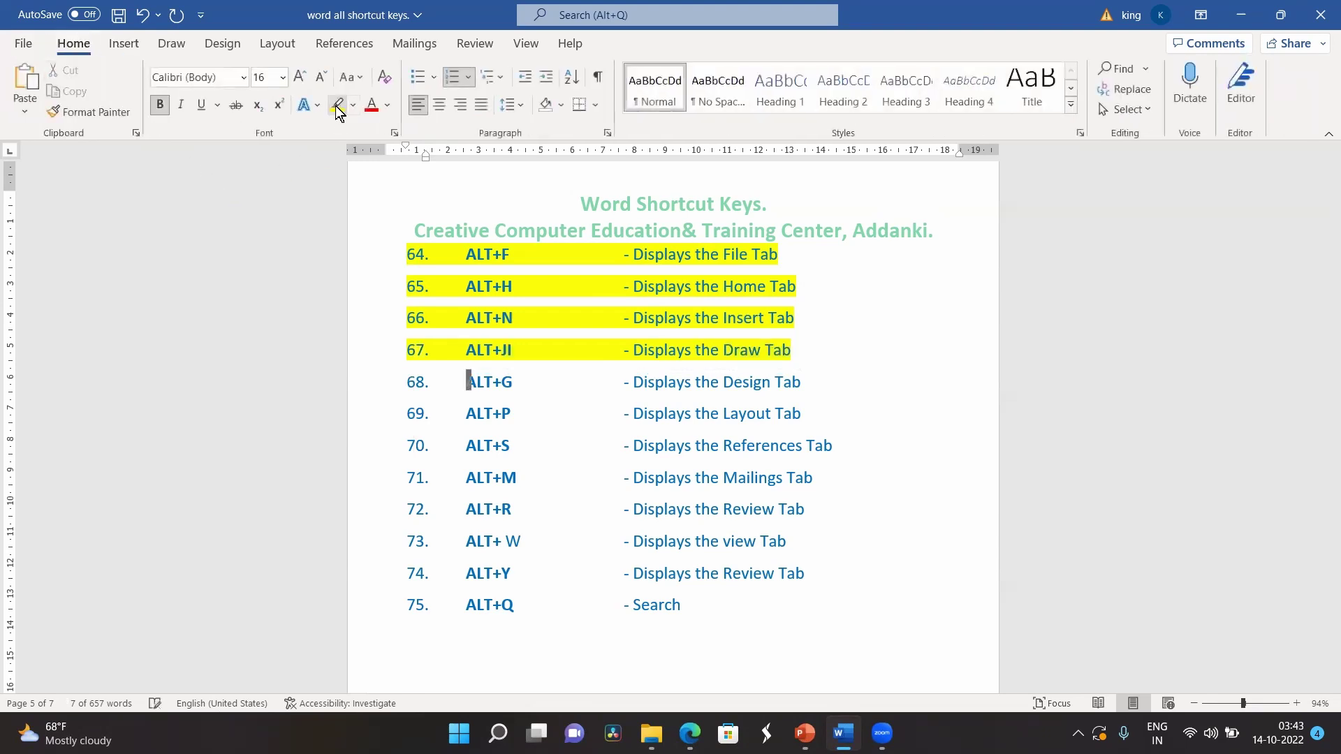
# - Select ALT+JI on row 67 and display the Draw tab with Alt+J, I
pyautogui.moveTo(466, 350); pyautogui.dragTo(522, 348)
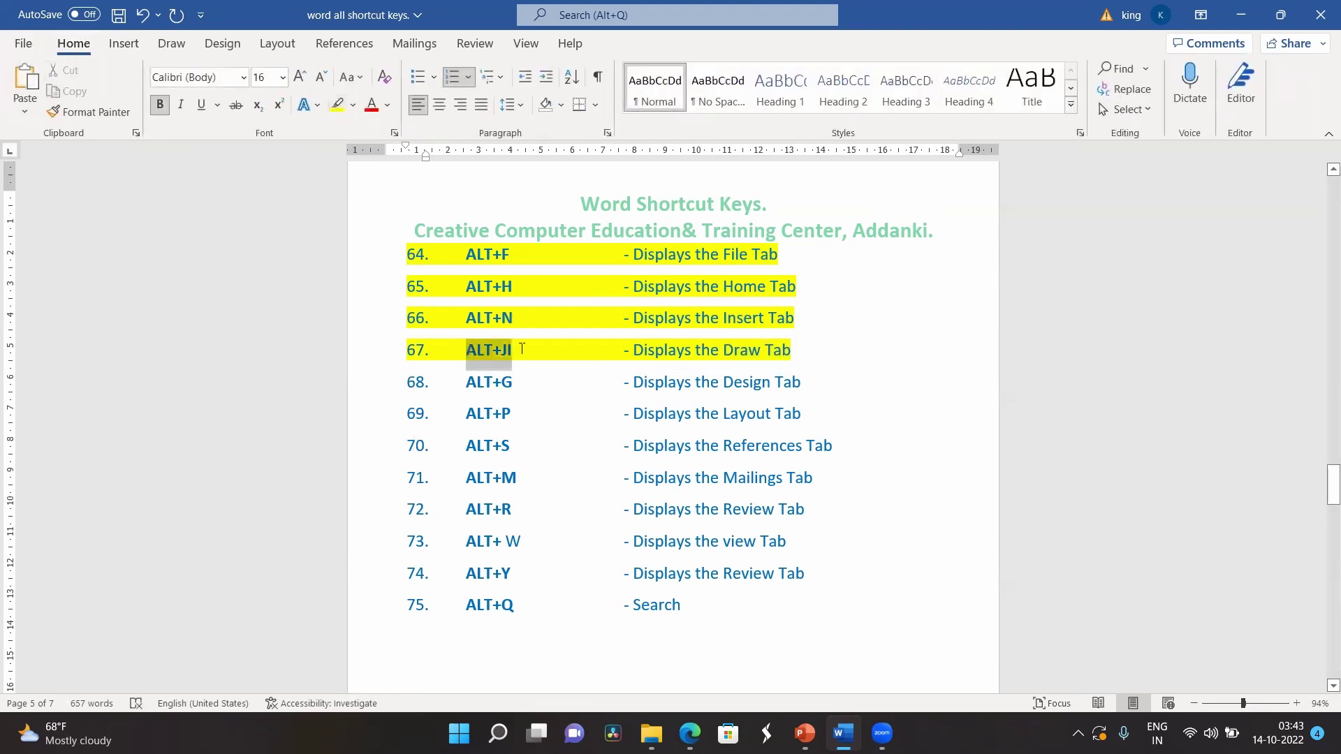
pyautogui.hotkey('alt', 'j')
pyautogui.press('i')
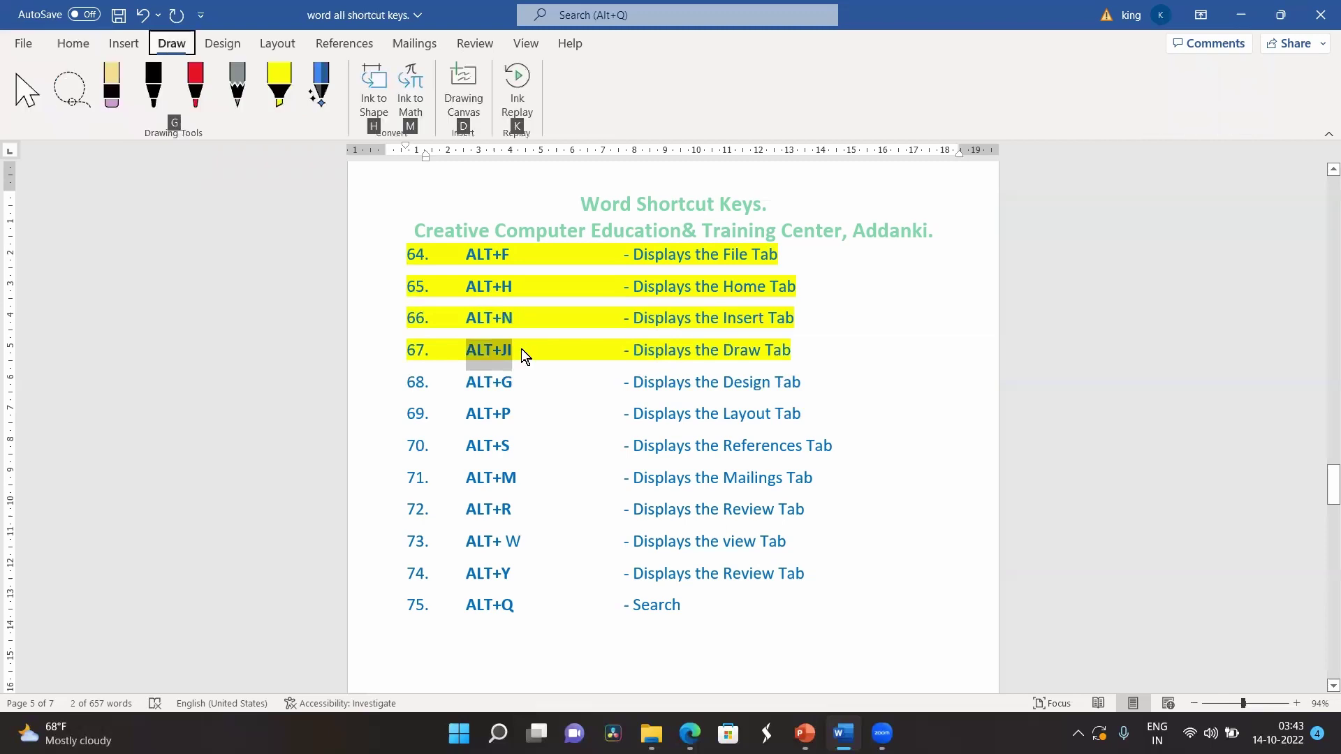
pyautogui.press('Escape')
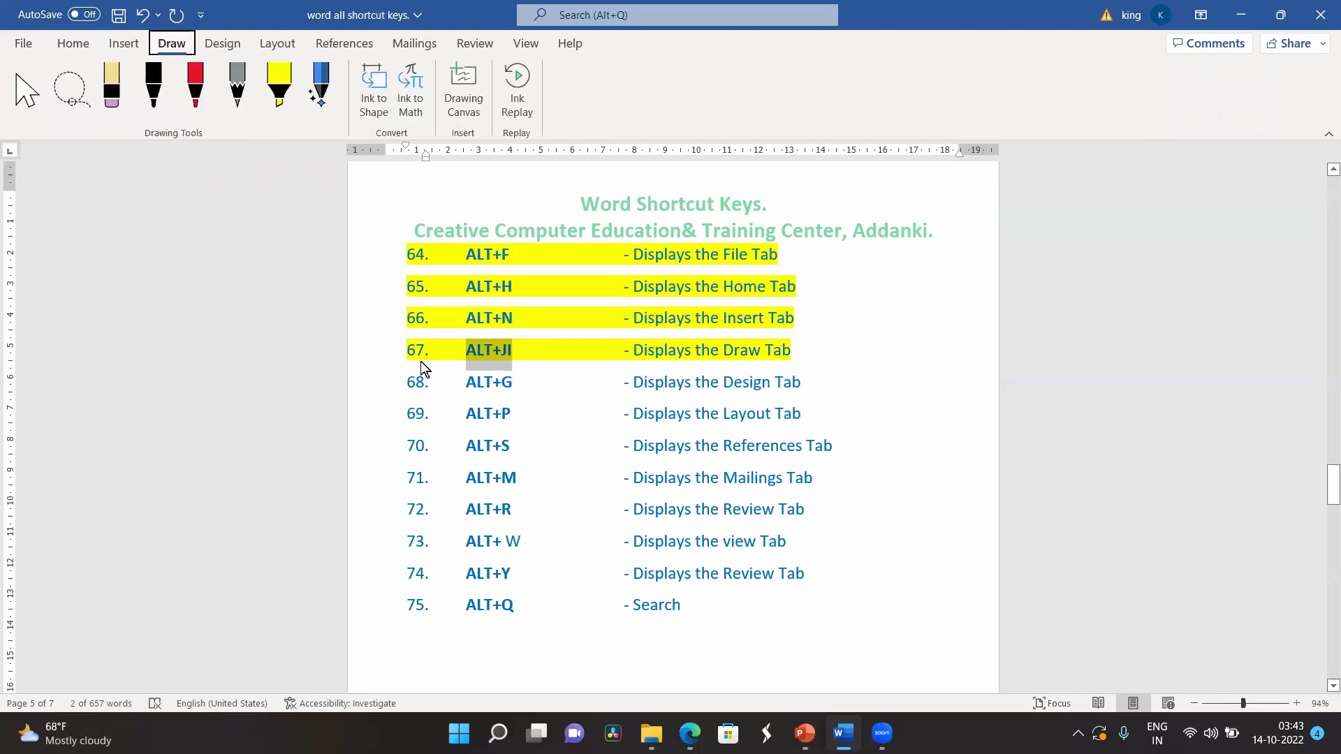
pyautogui.press('alt')
pyautogui.press('Escape')
# - Show the Design tab with Alt+G, highlight row 68 yellow, and select row 69
pyautogui.moveTo(451, 383); pyautogui.dragTo(800, 387)
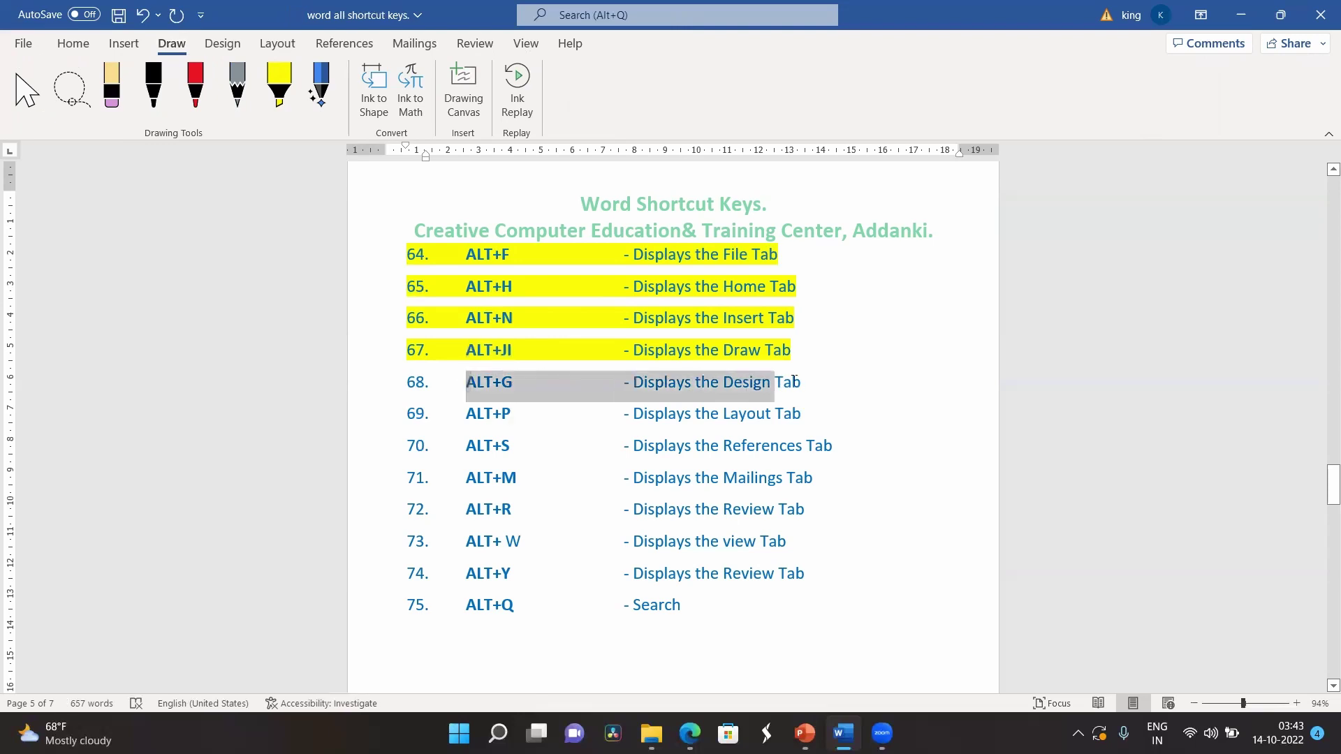
pyautogui.press('alt')
pyautogui.press('g')
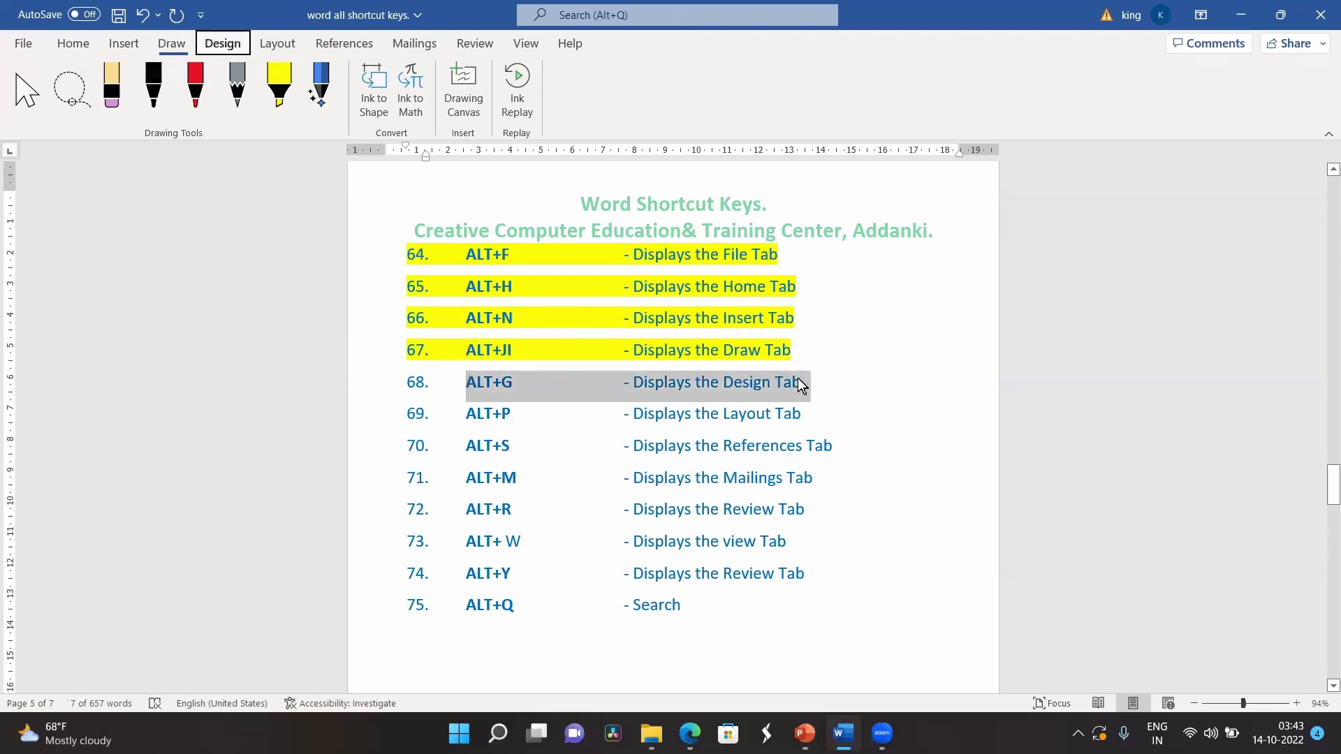
pyautogui.click(82, 36)
pyautogui.click(337, 105)
pyautogui.click(458, 413)
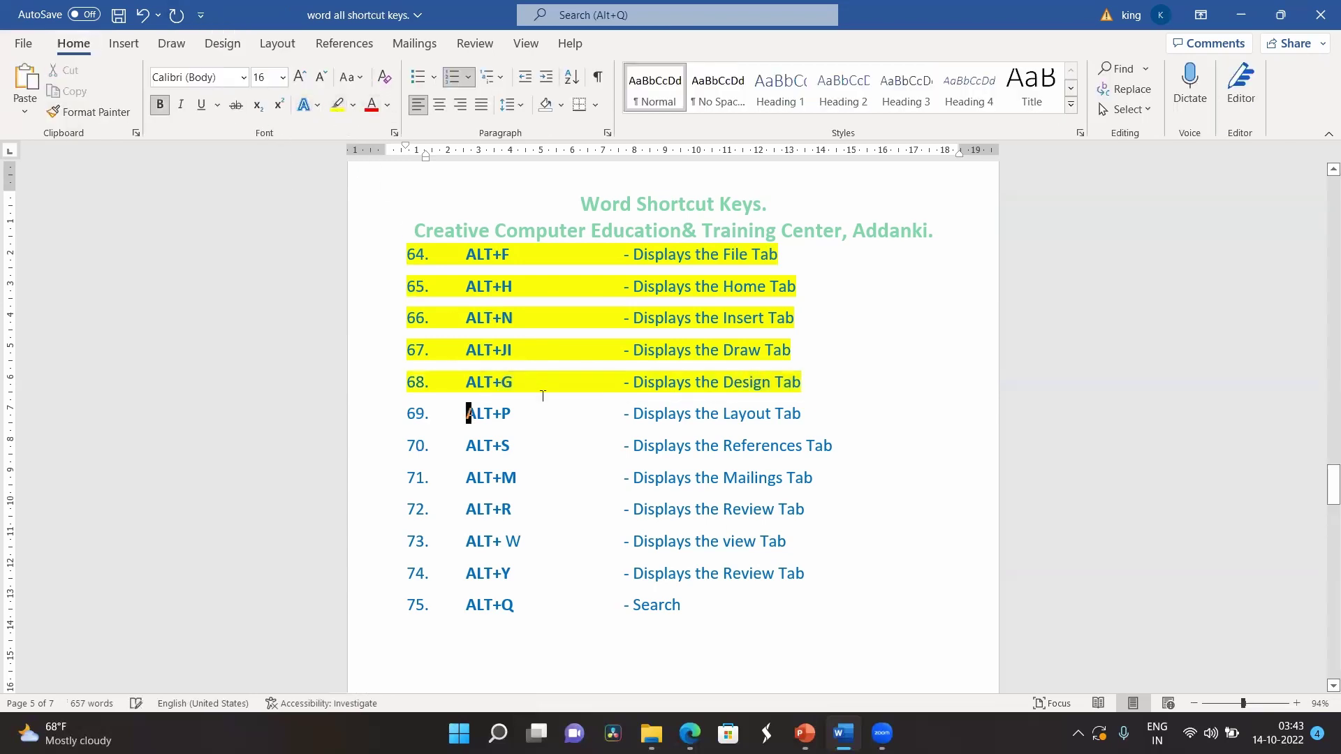
pyautogui.moveTo(454, 413); pyautogui.dragTo(810, 418)
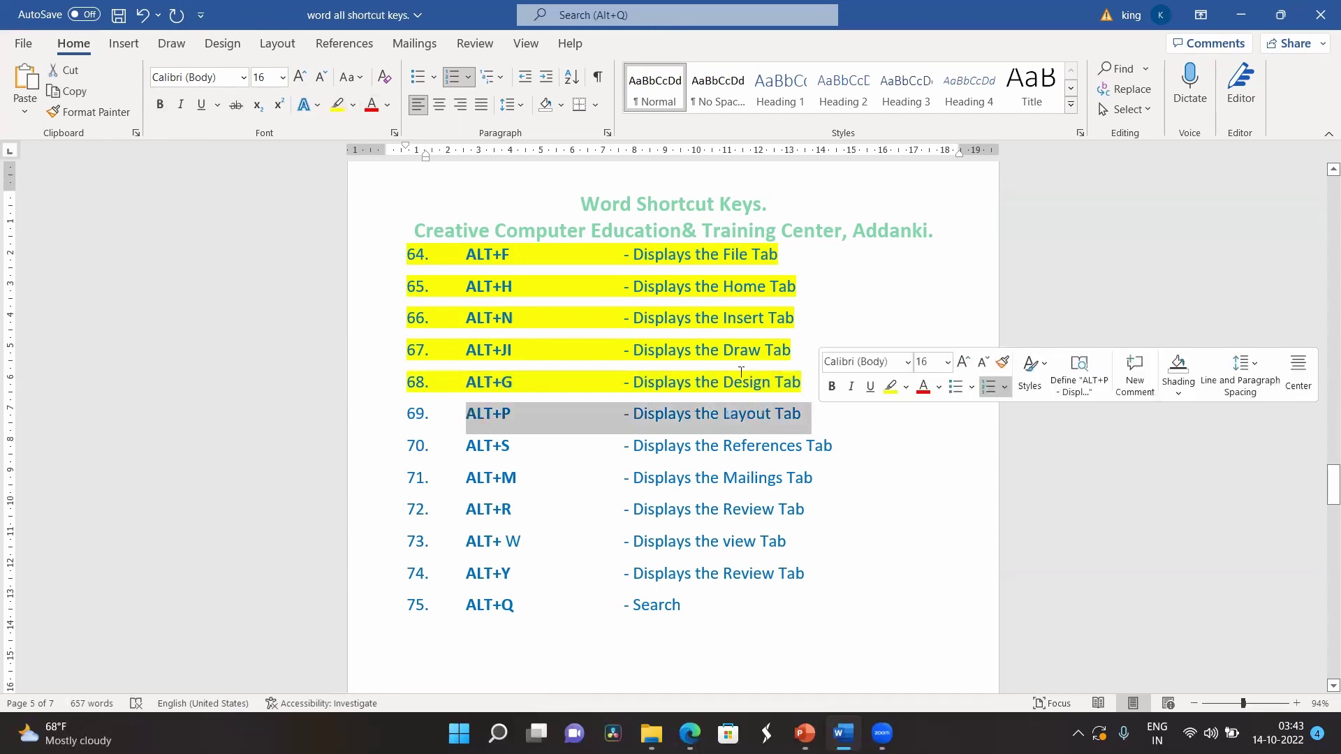
# - Select ALT+P on row 69, show the Layout tab, and extend the selection to the whole row
pyautogui.click(546, 441)
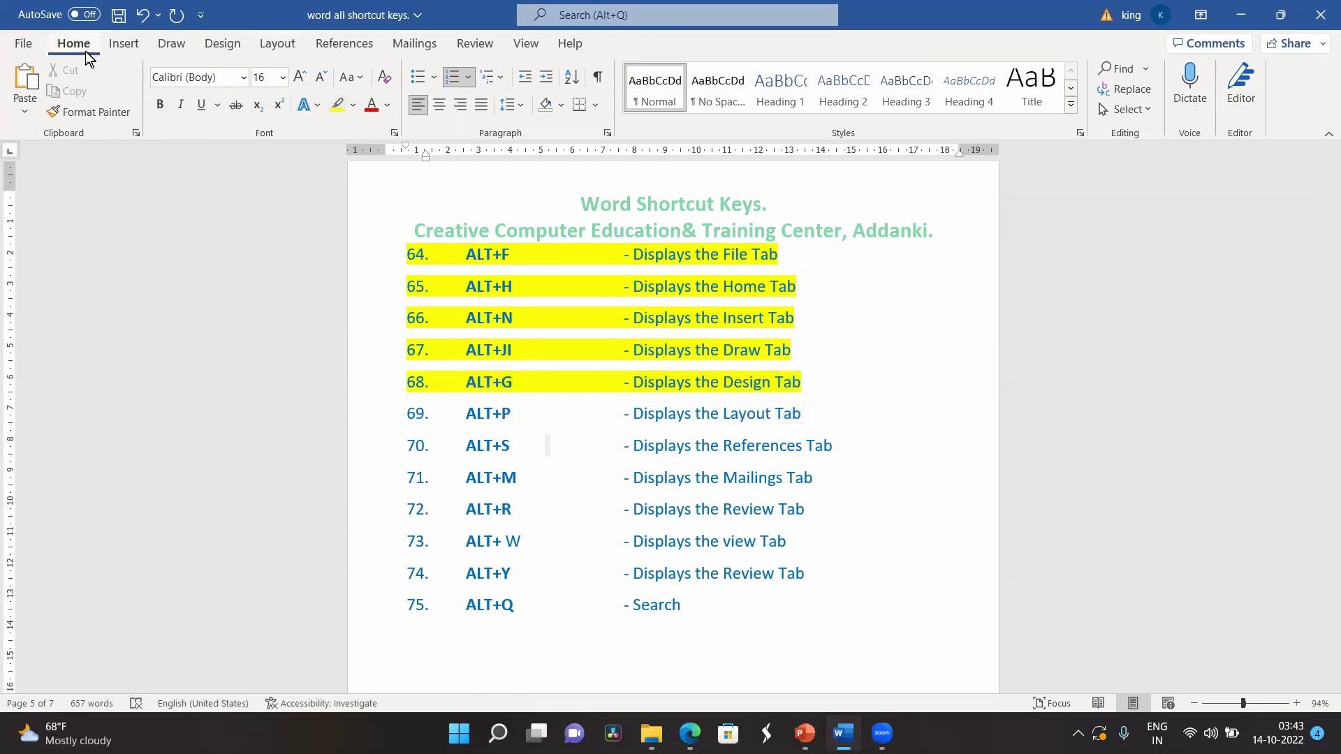
pyautogui.moveTo(462, 413); pyautogui.dragTo(525, 410)
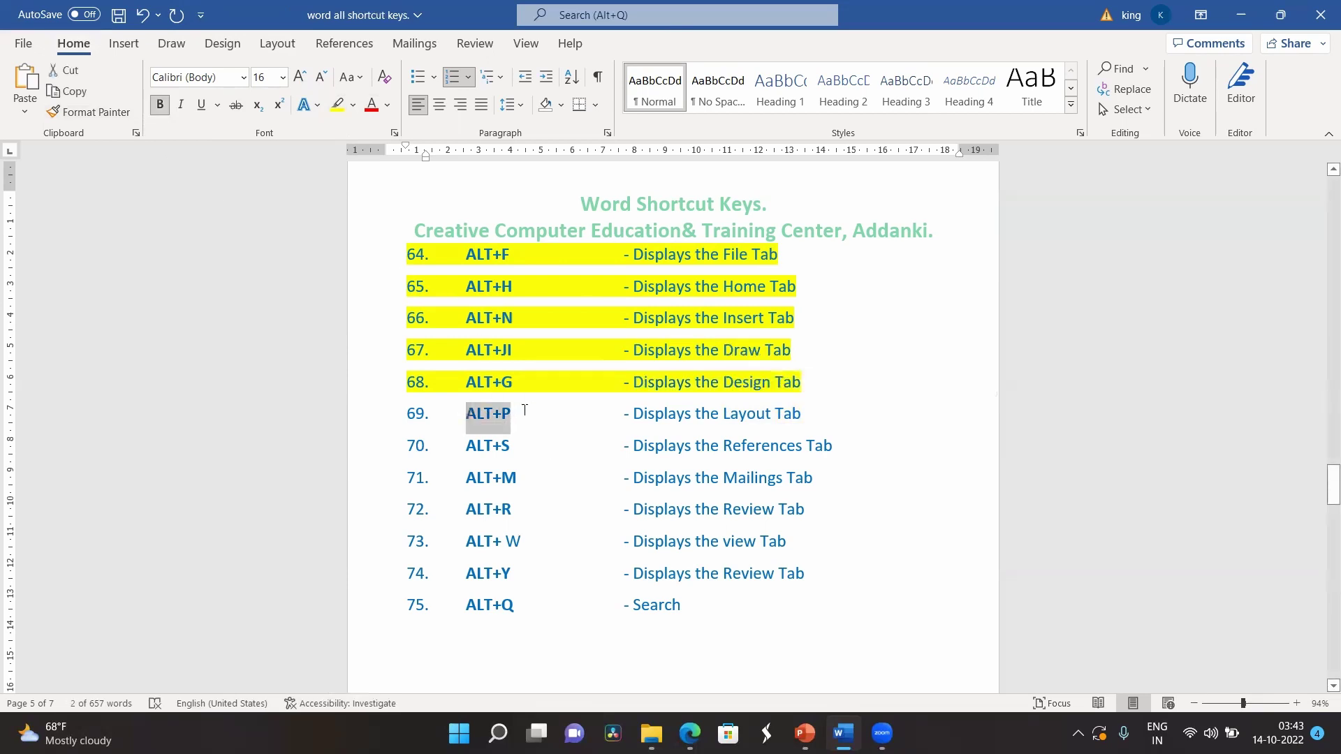
pyautogui.hotkey('alt', 'p')
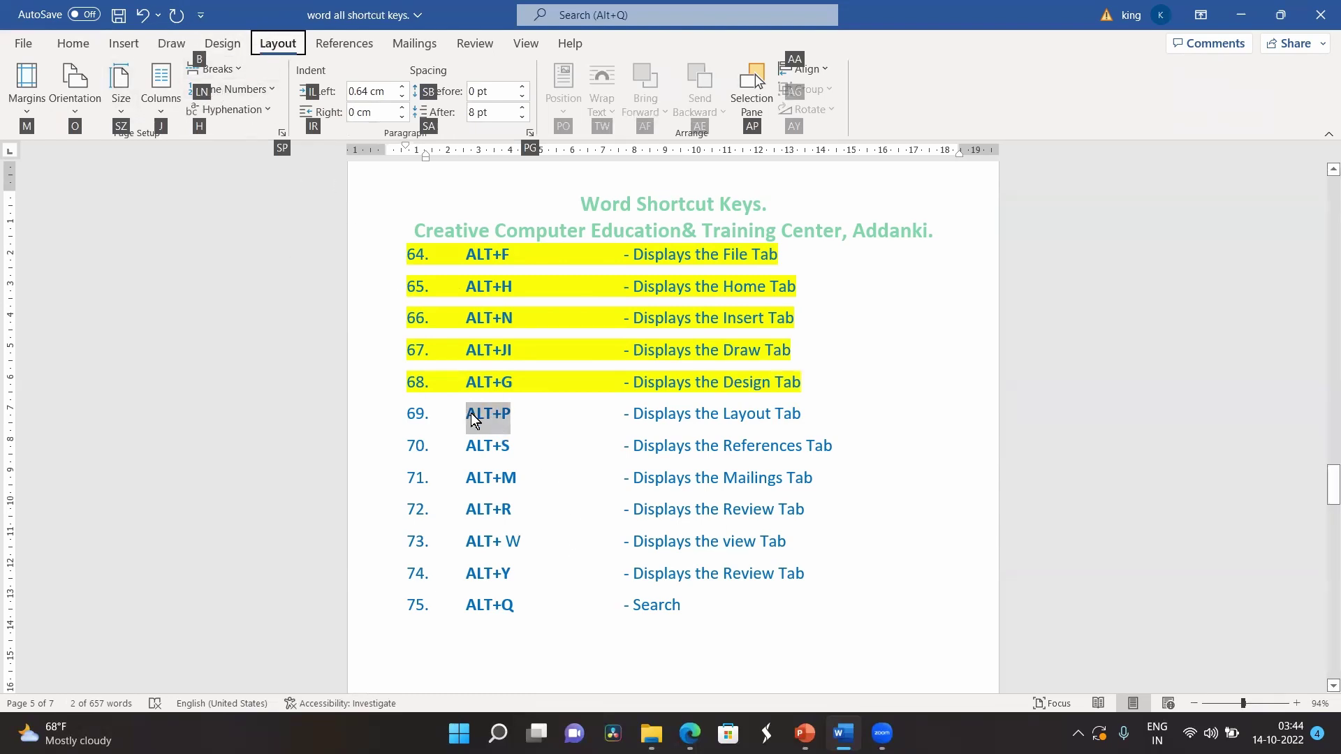
pyautogui.moveTo(471, 413); pyautogui.dragTo(801, 419)
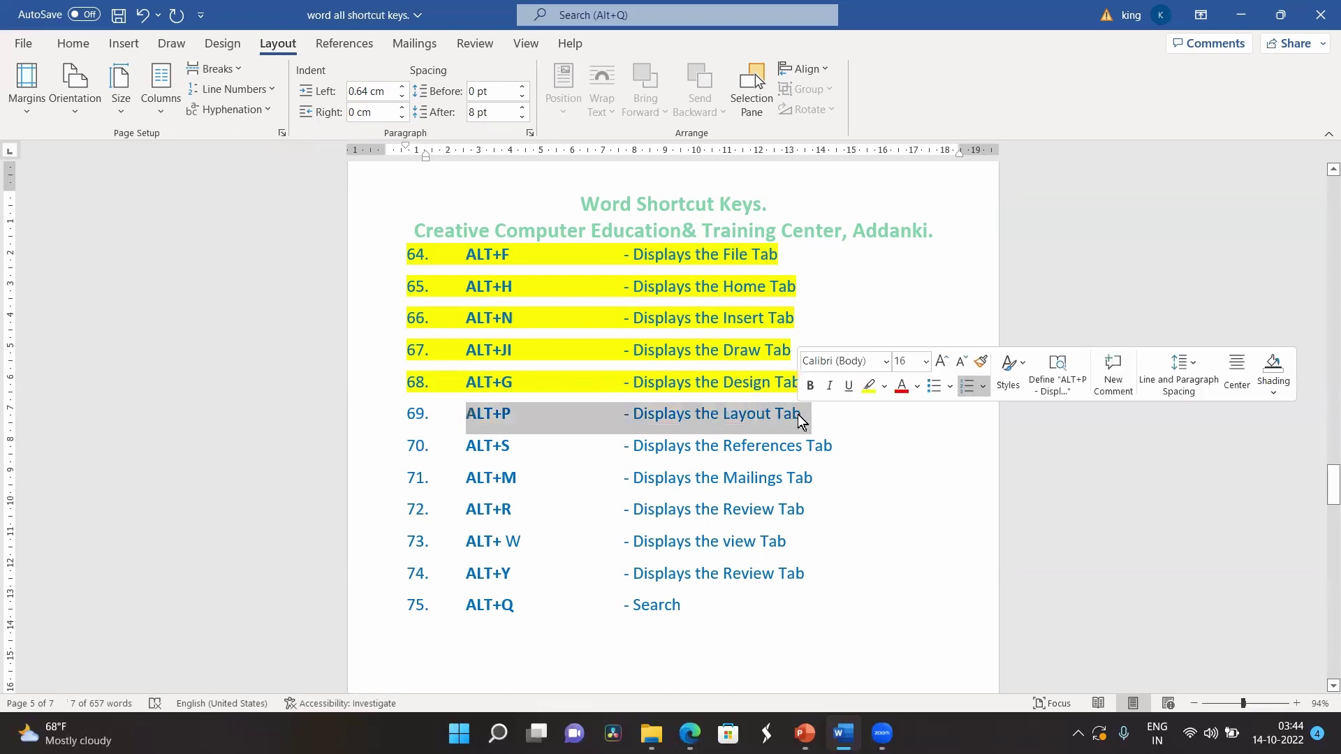
# - Highlight row 69, ALT+P – Displays the Layout Tab, in yellow from the Home tab
pyautogui.click(363, 15)
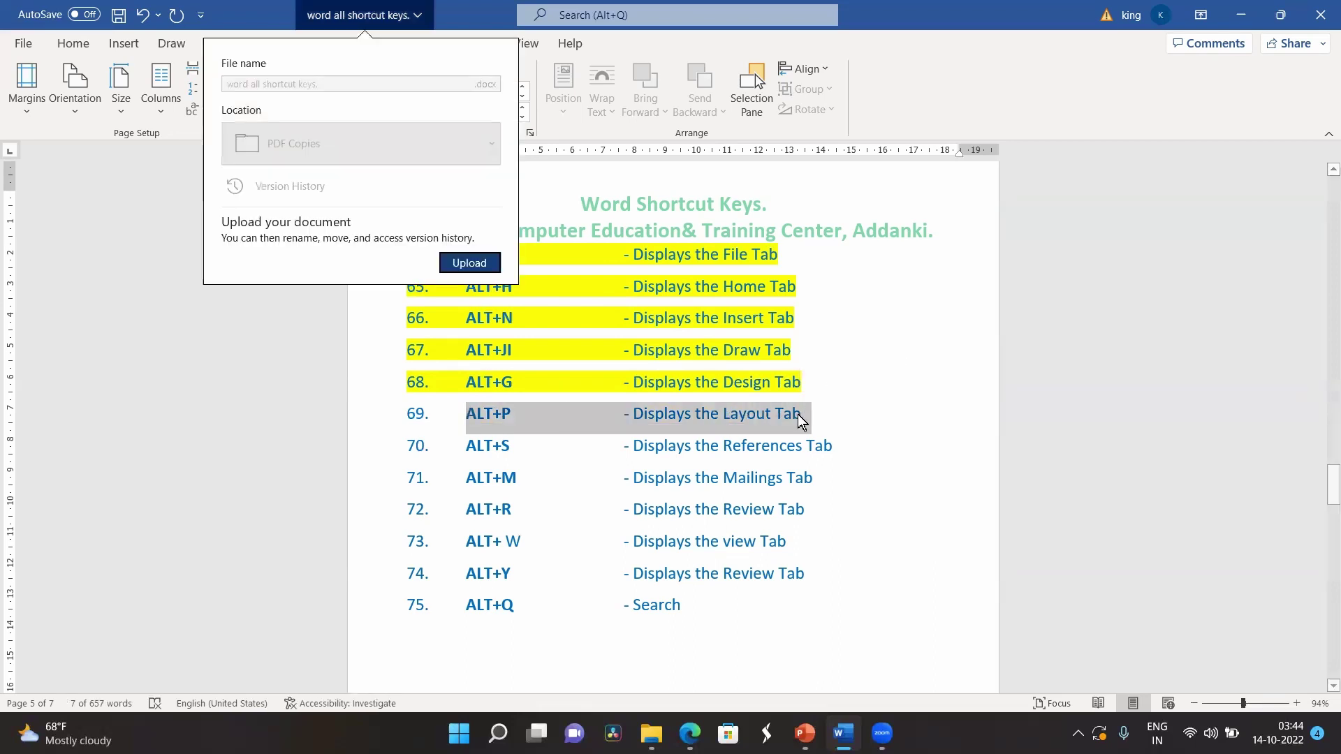
pyautogui.click(302, 328)
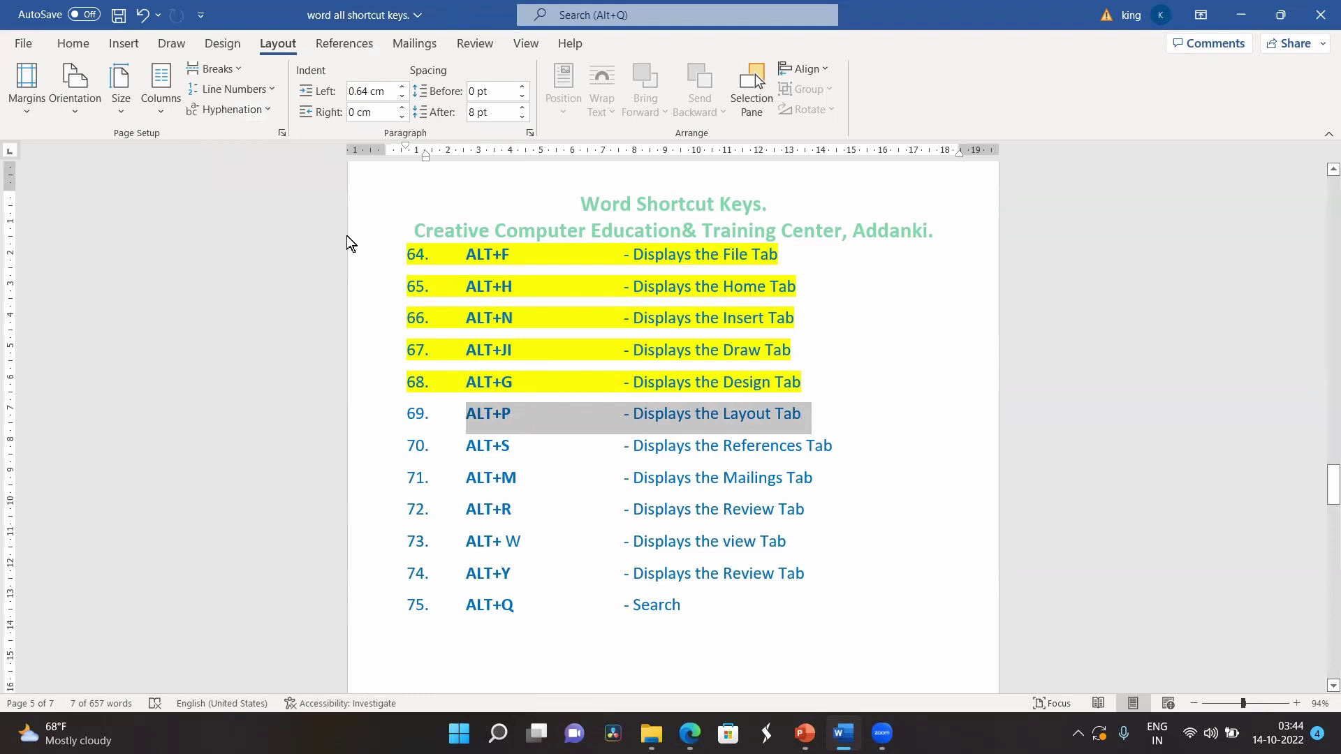
pyautogui.click(83, 47)
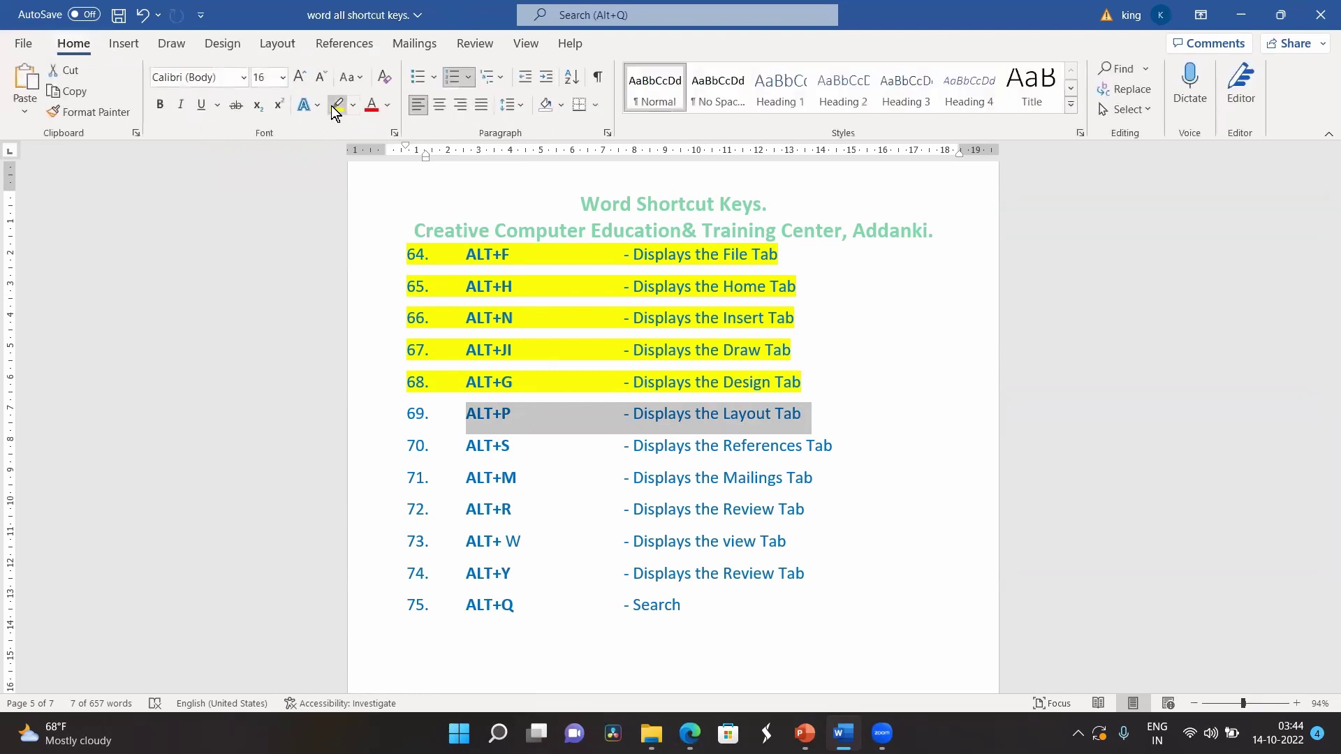
pyautogui.click(331, 106)
pyautogui.click(475, 441)
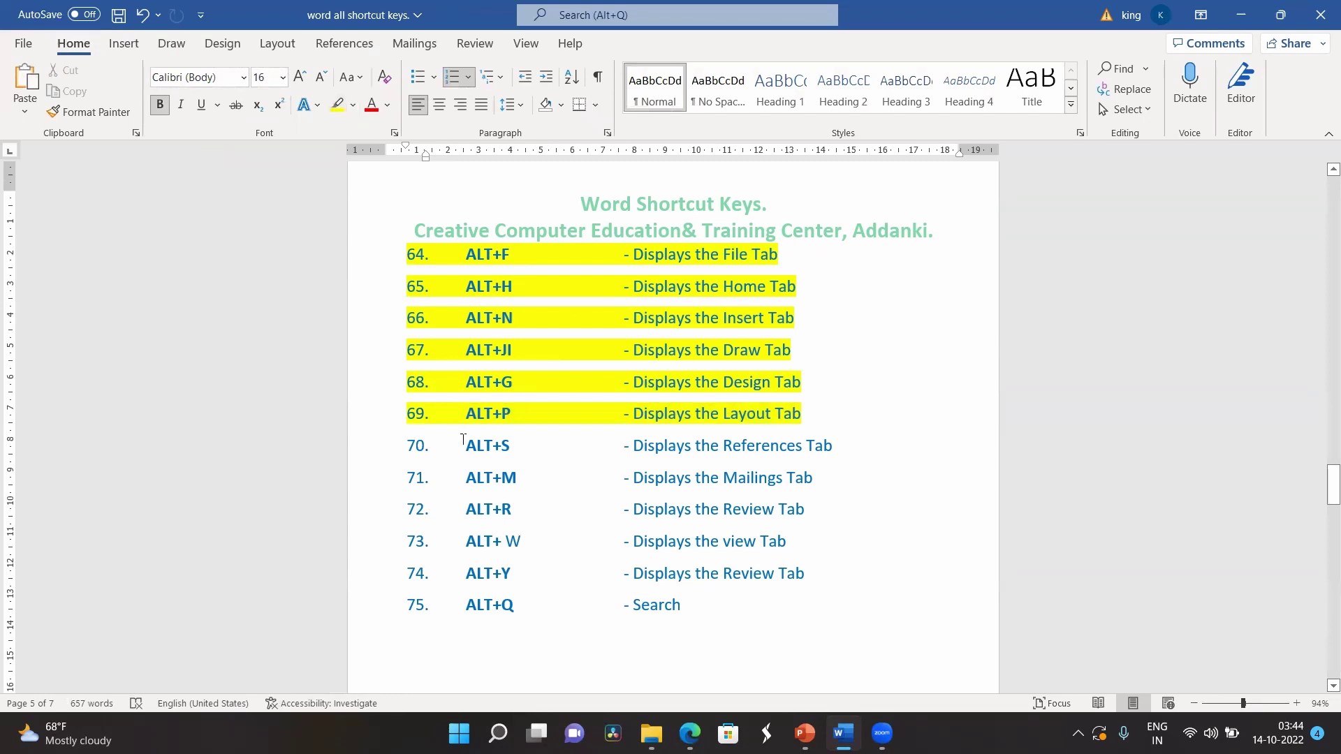
# - Highlight row 70 (References tab shortcut) yellow and show the References tab with Alt+S
pyautogui.moveTo(468, 445); pyautogui.dragTo(878, 449)
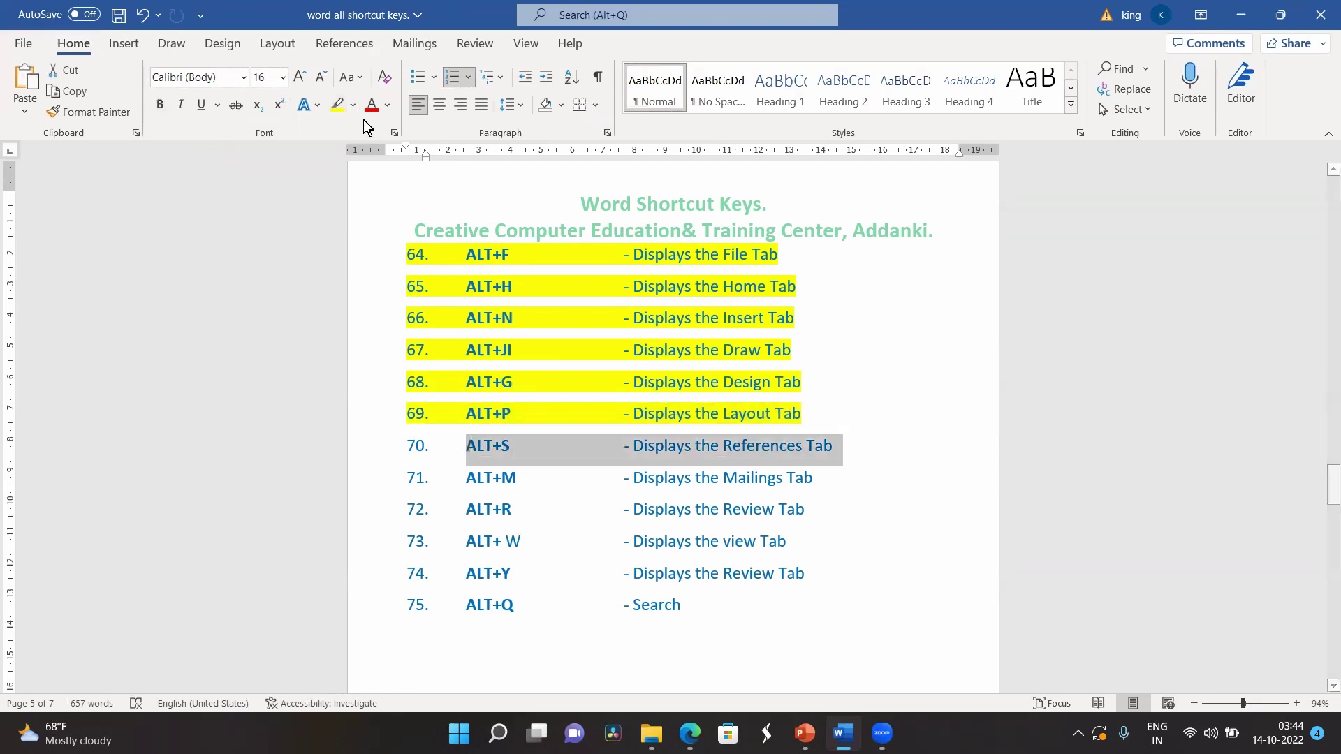
pyautogui.click(339, 105)
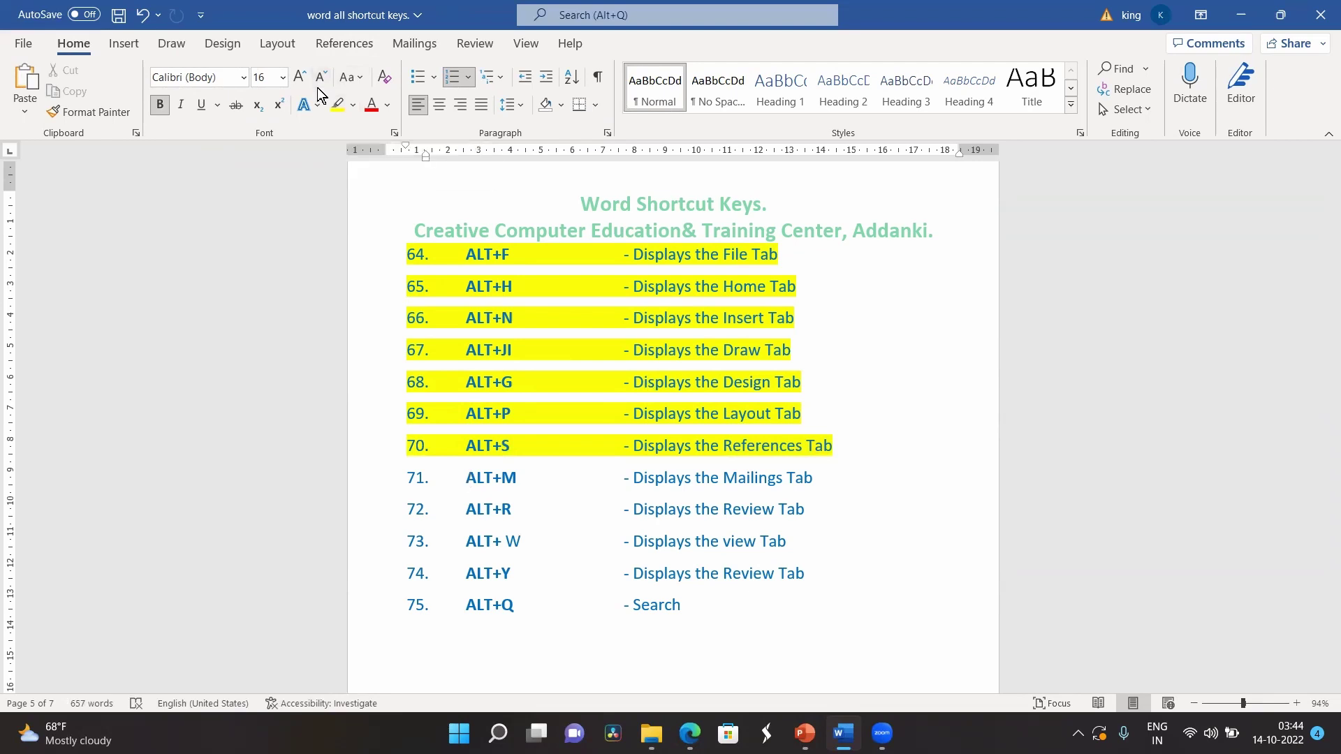
pyautogui.hotkey('alt', 's')
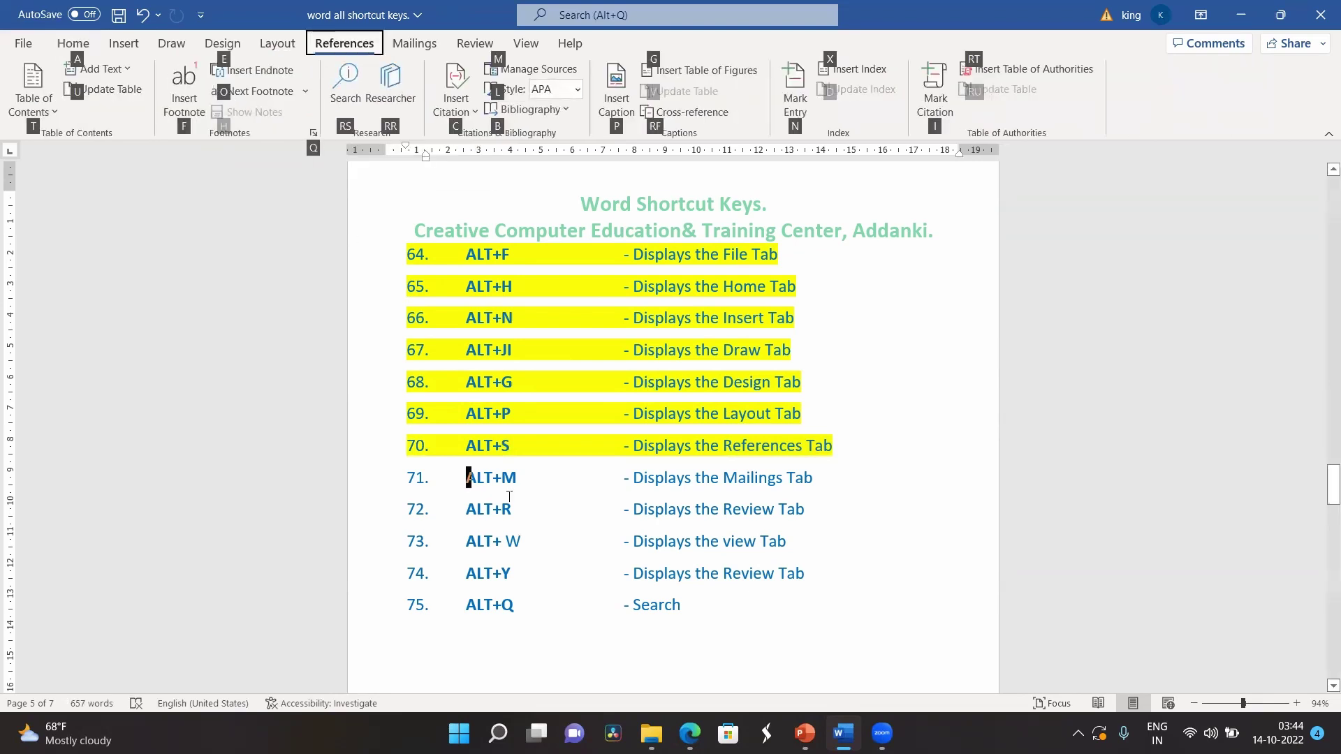
# - Highlight row 71 yellow, demonstrate the Insert and Mailings tabs, and select line 72
pyautogui.moveTo(466, 478); pyautogui.dragTo(817, 482)
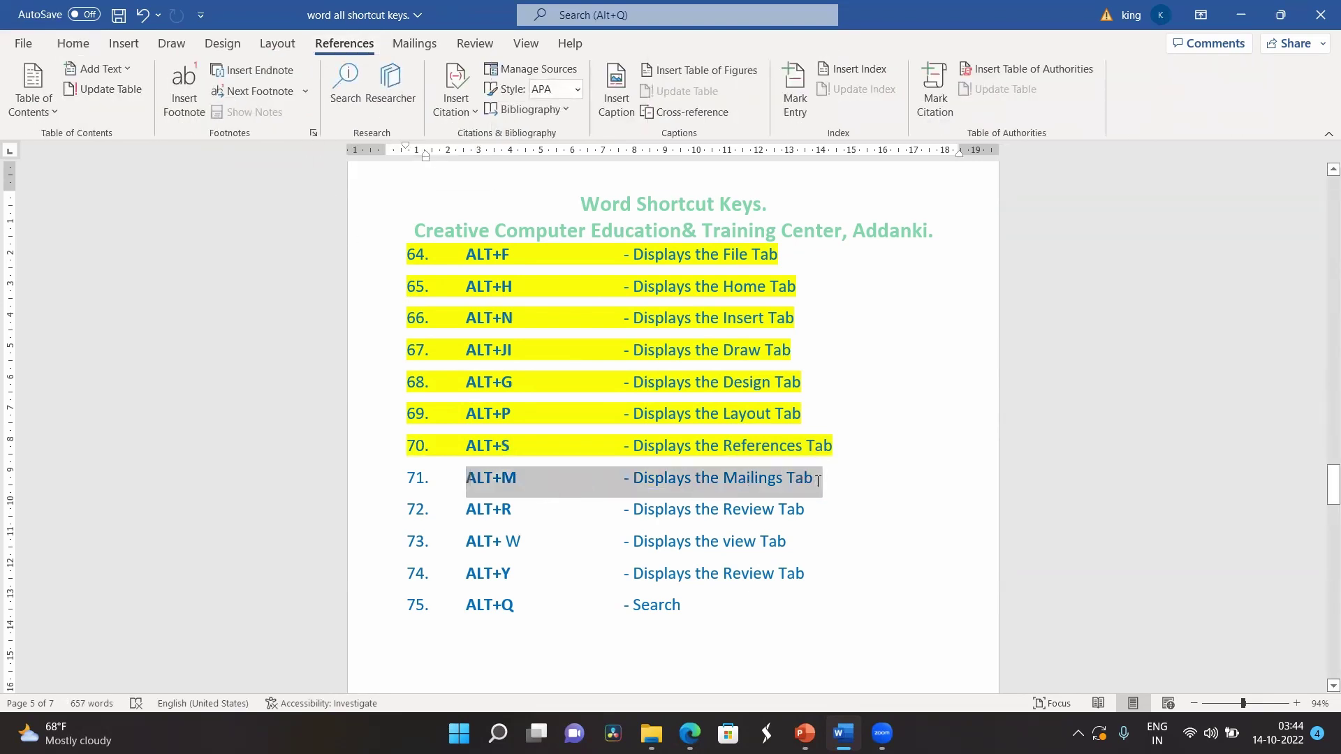
pyautogui.click(82, 43)
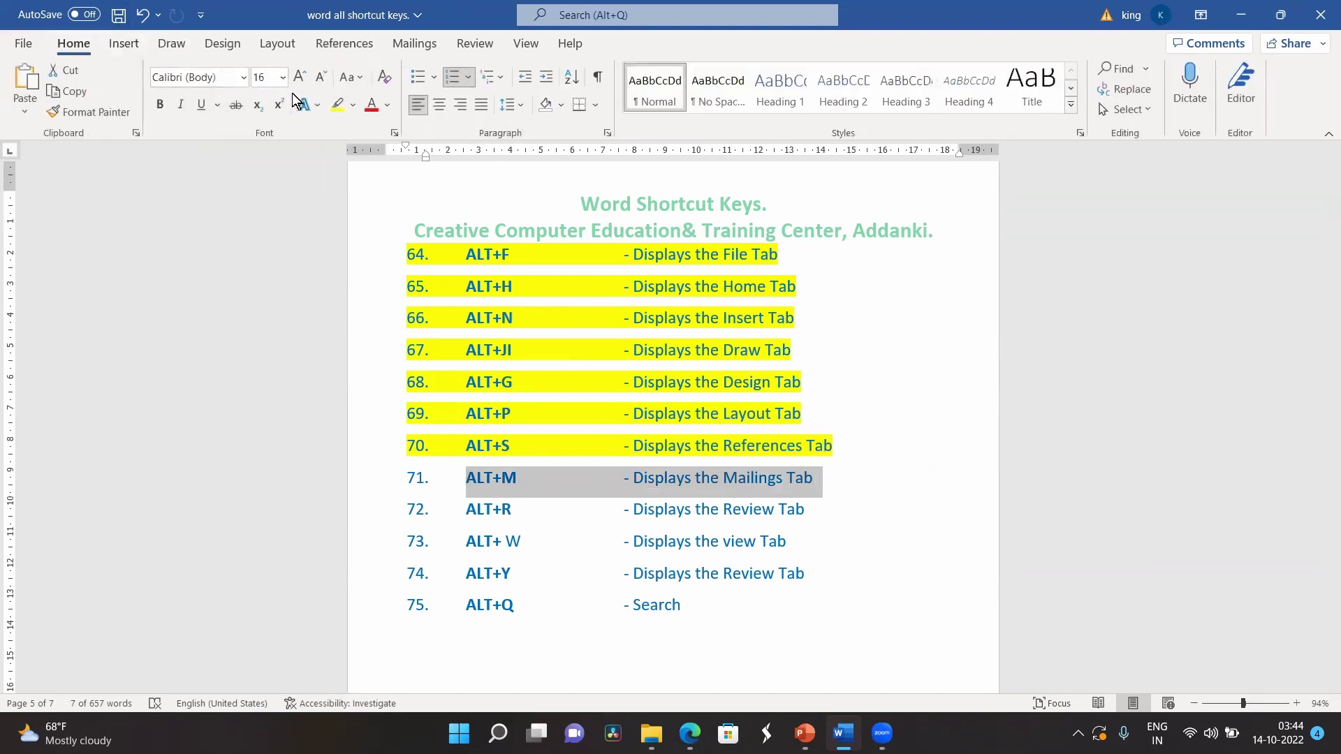
pyautogui.click(337, 104)
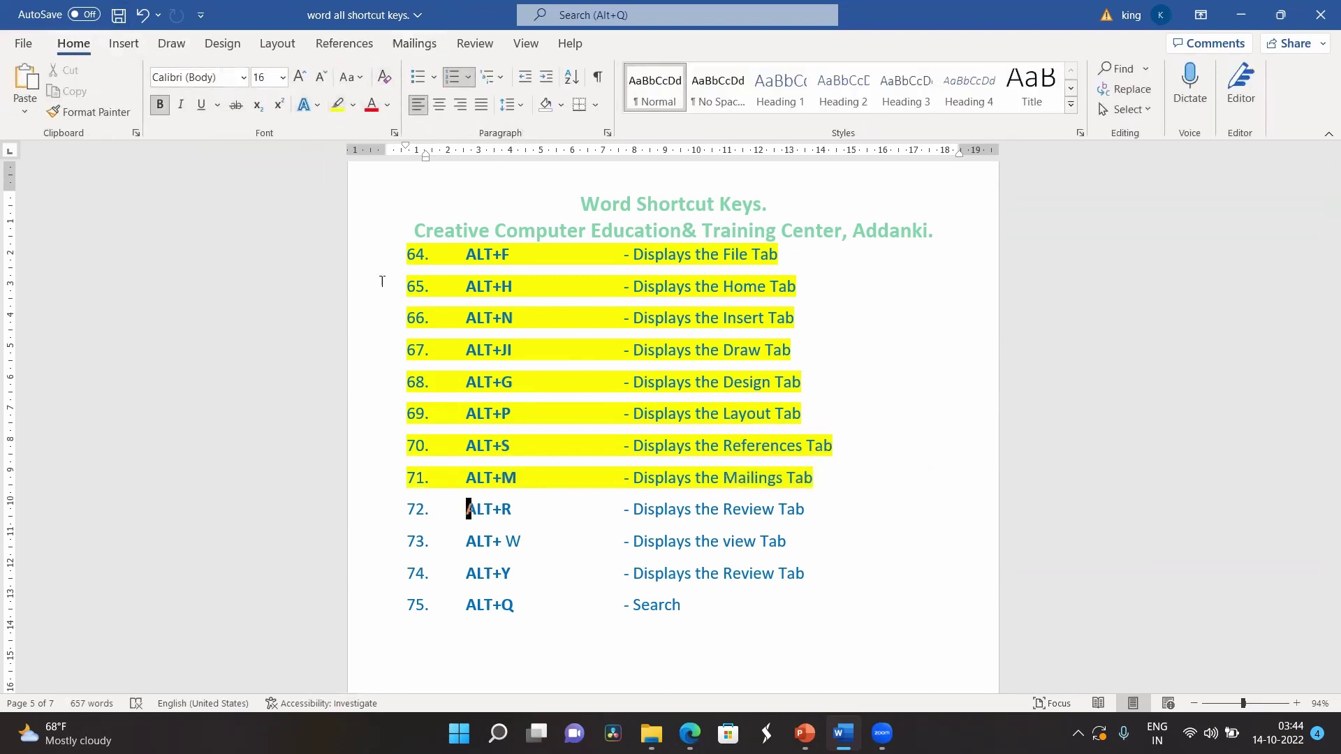
pyautogui.click(119, 42)
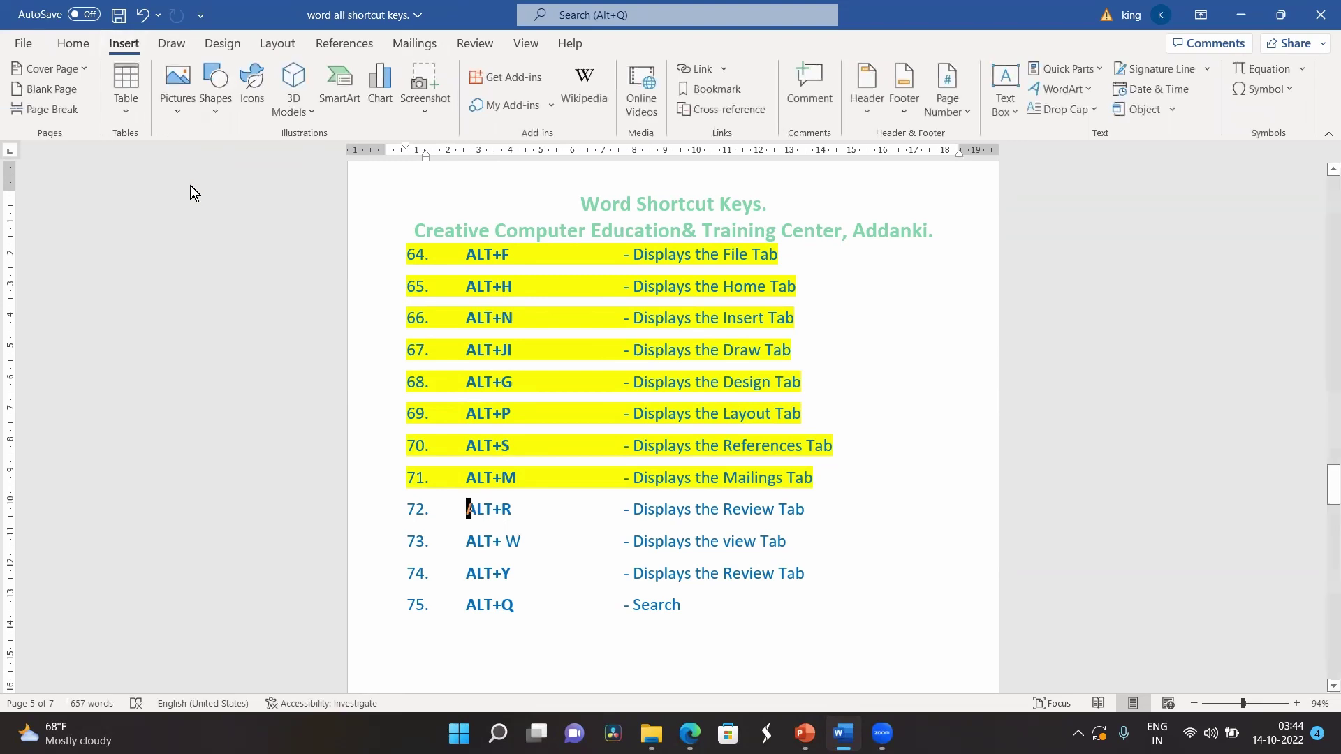
pyautogui.hotkey('alt', 'm')
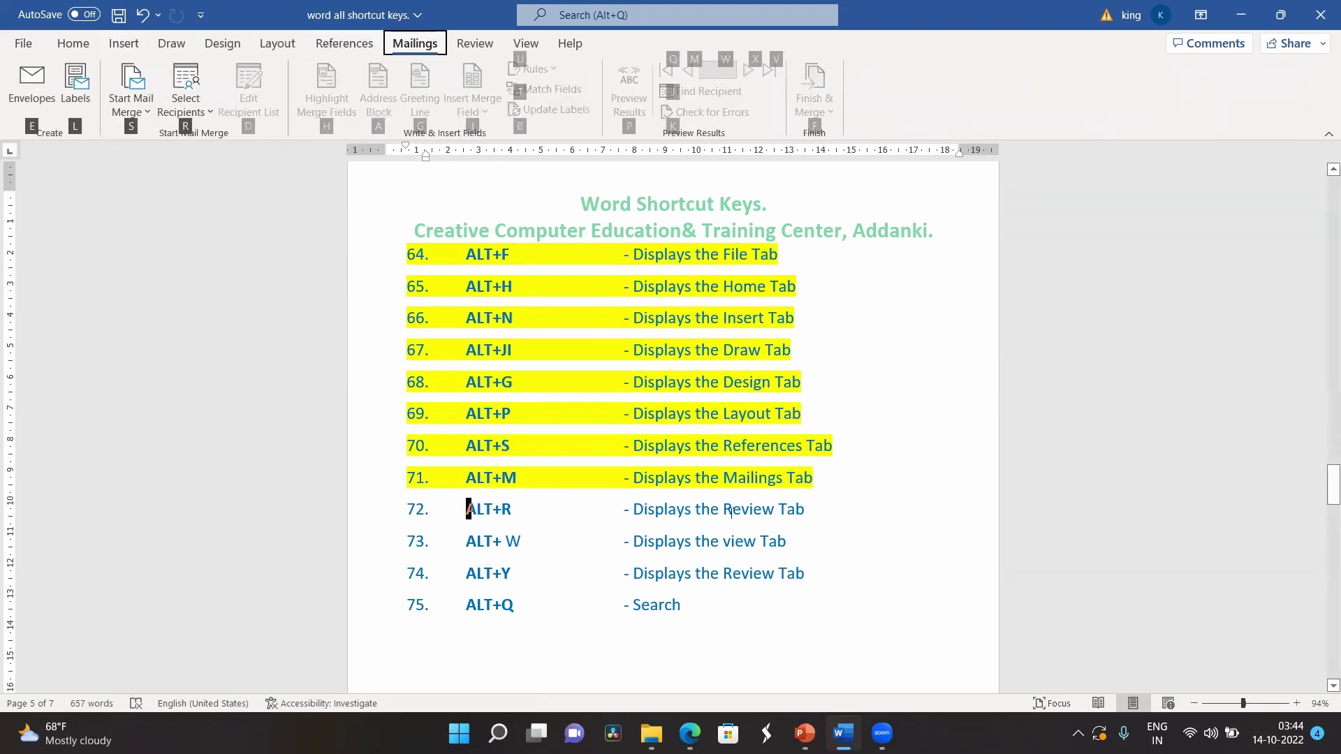
pyautogui.tripleClick(844, 497)
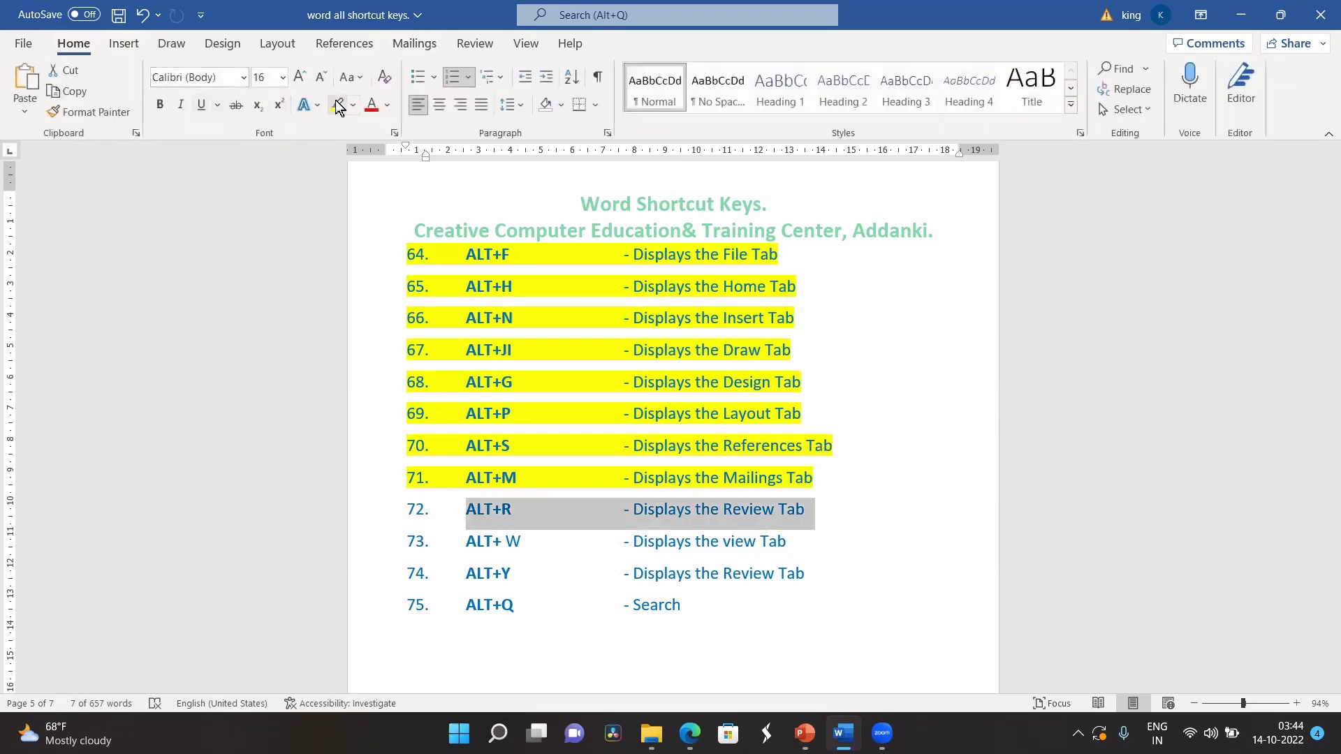
# - Highlight rows 72 (Review) and 73 (ALT+W – View) yellow, then show the View tab
pyautogui.click(338, 106)
pyautogui.click(466, 542)
pyautogui.moveTo(466, 541); pyautogui.dragTo(605, 541)
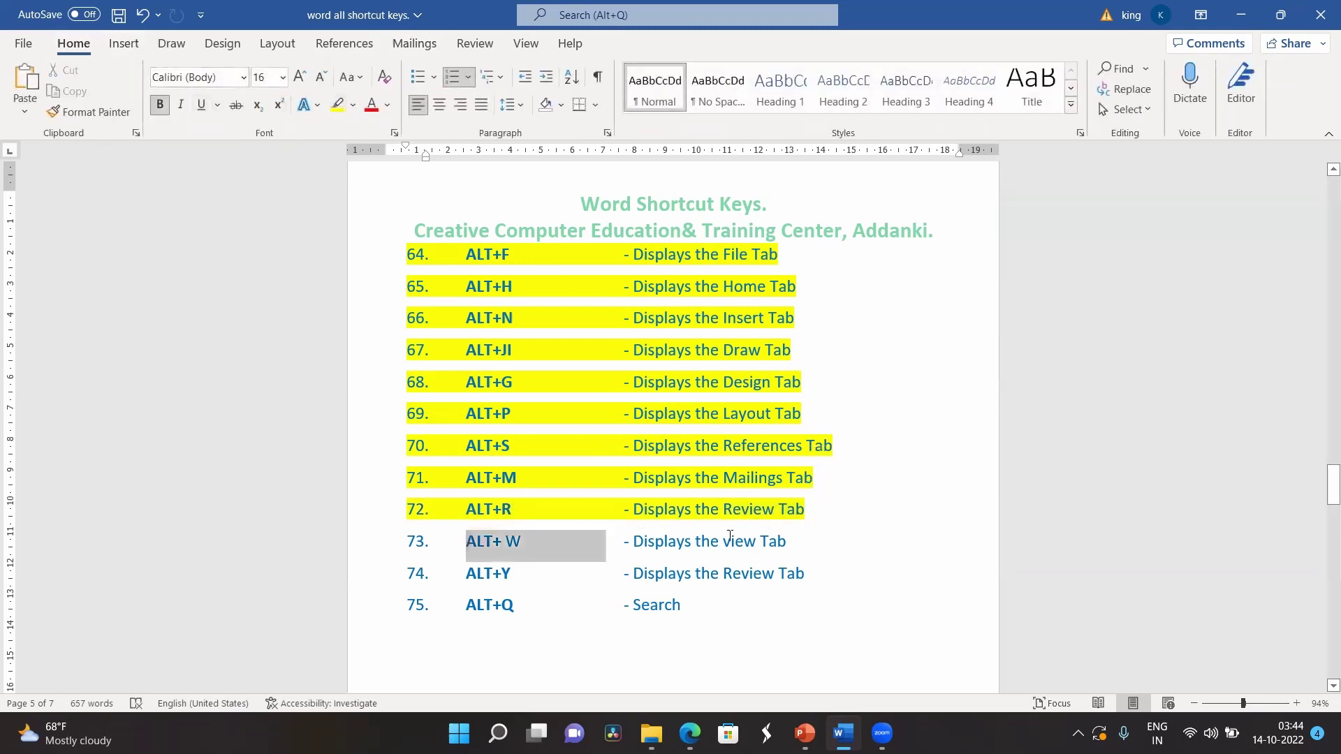
pyautogui.moveTo(730, 536); pyautogui.dragTo(787, 541)
pyautogui.click(339, 107)
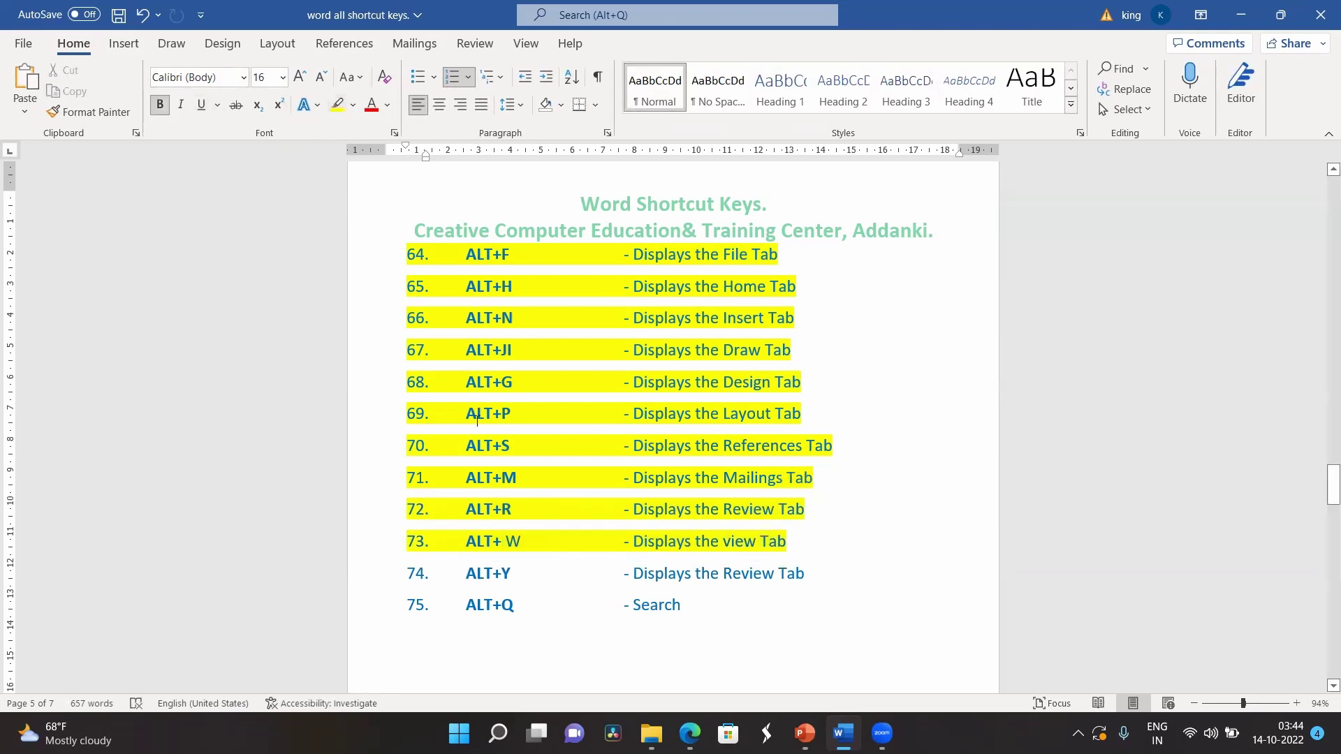
pyautogui.hotkey('alt', 'w')
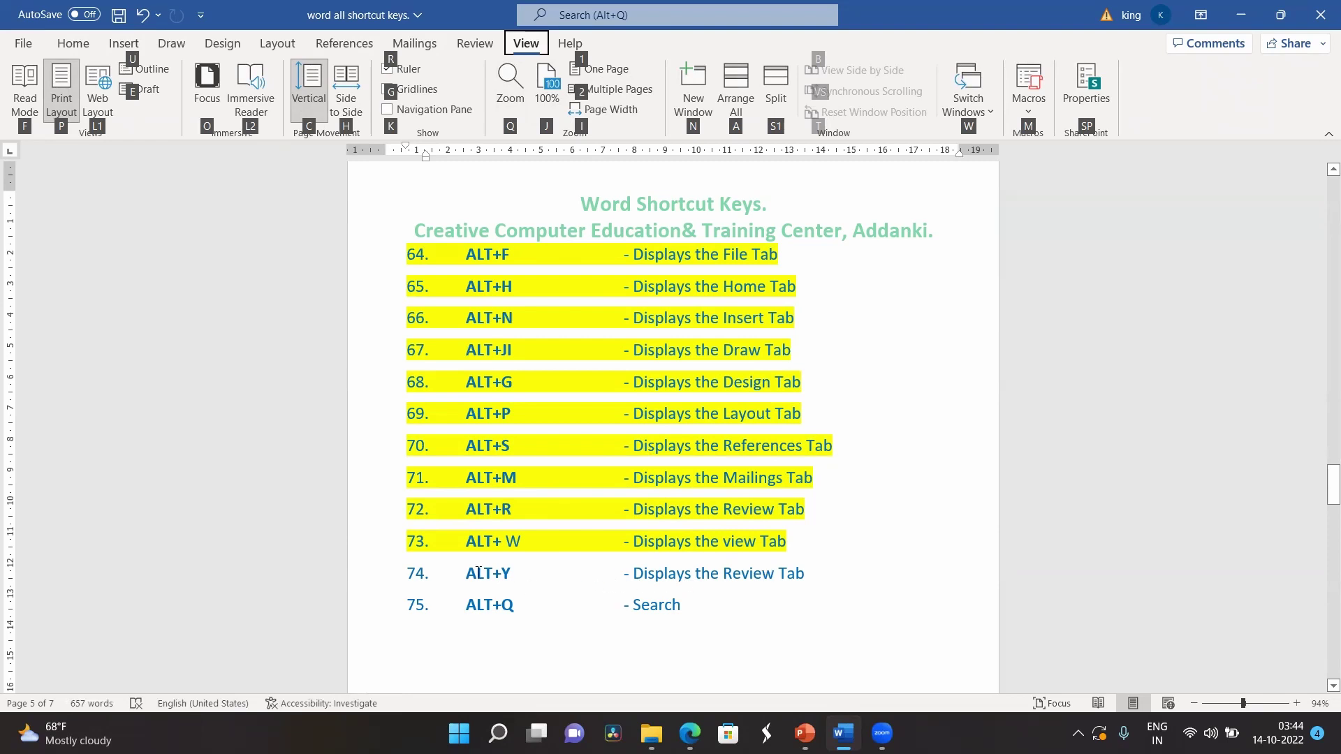
# - Replace 'Review' with 'Help' in row 74
pyautogui.click(779, 574)
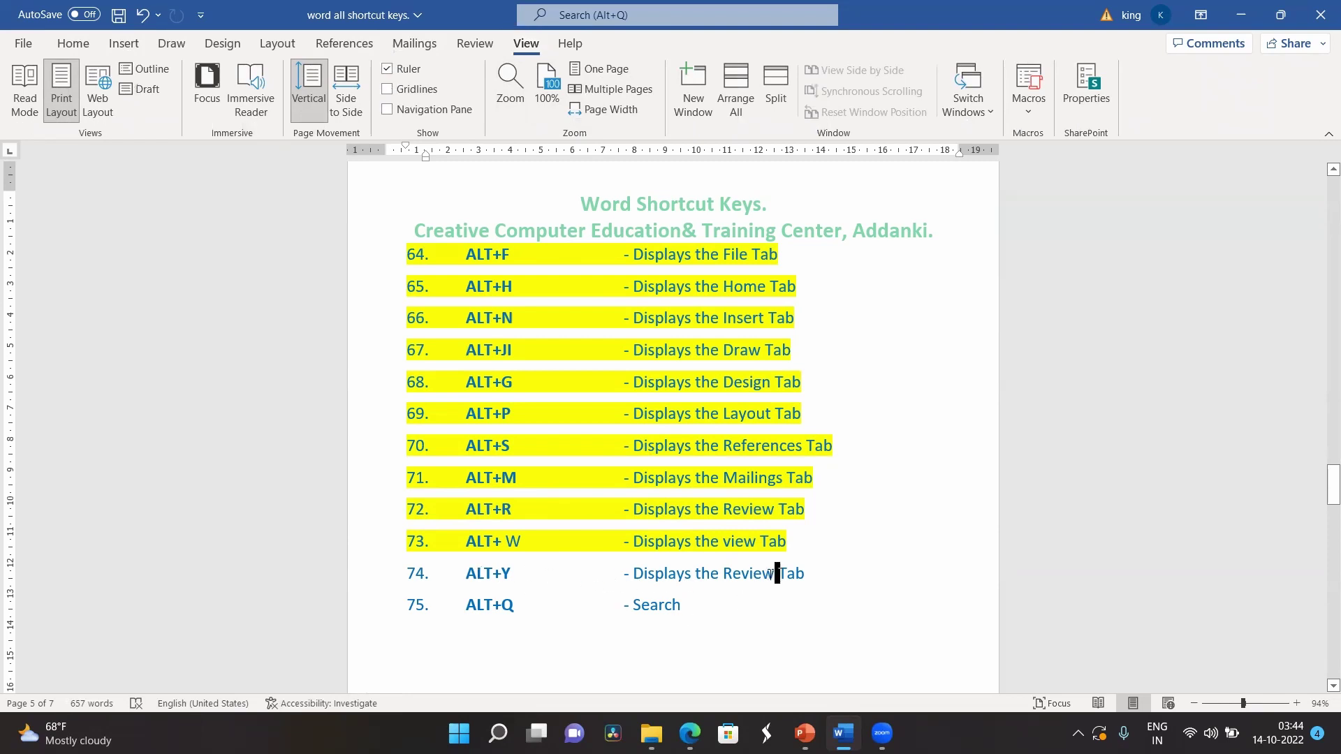
pyautogui.press('BackSpace')
pyautogui.press('BackSpace')
pyautogui.press('BackSpace')
pyautogui.press('BackSpace')
pyautogui.press('BackSpace')
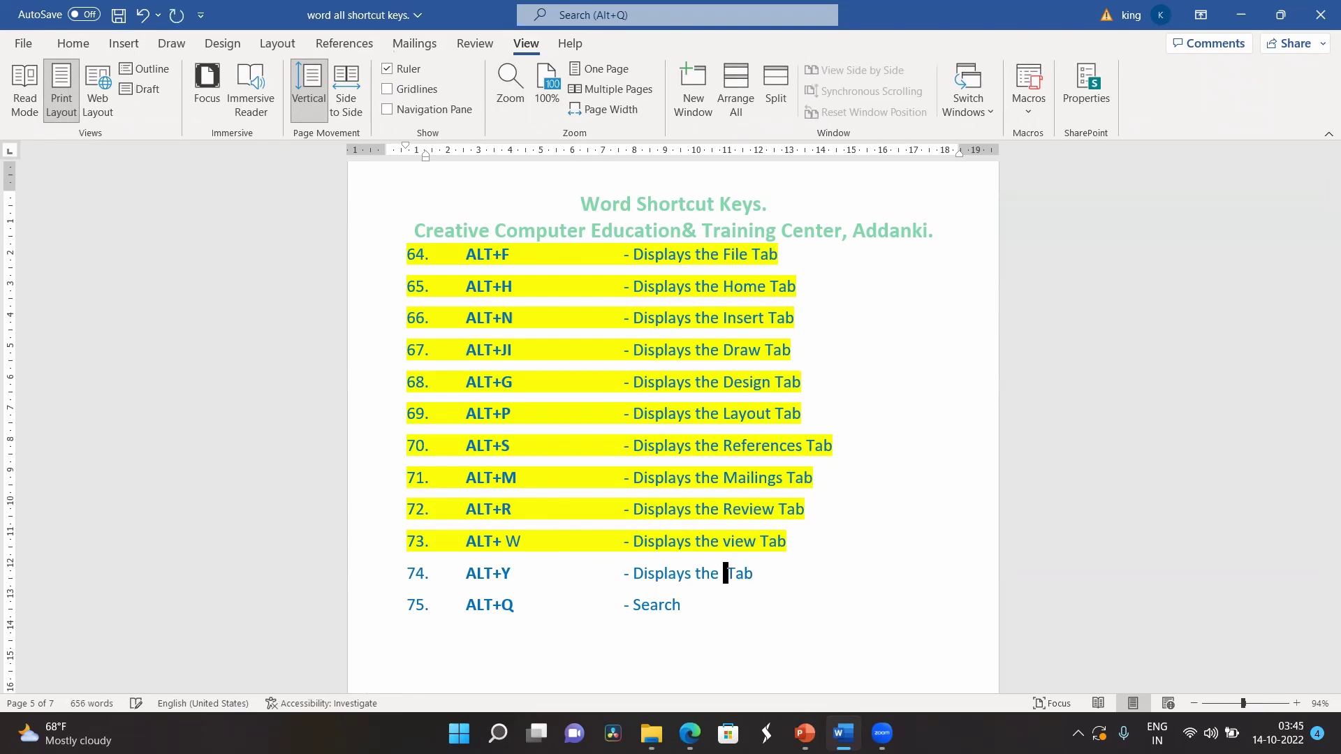
pyautogui.write('Help')
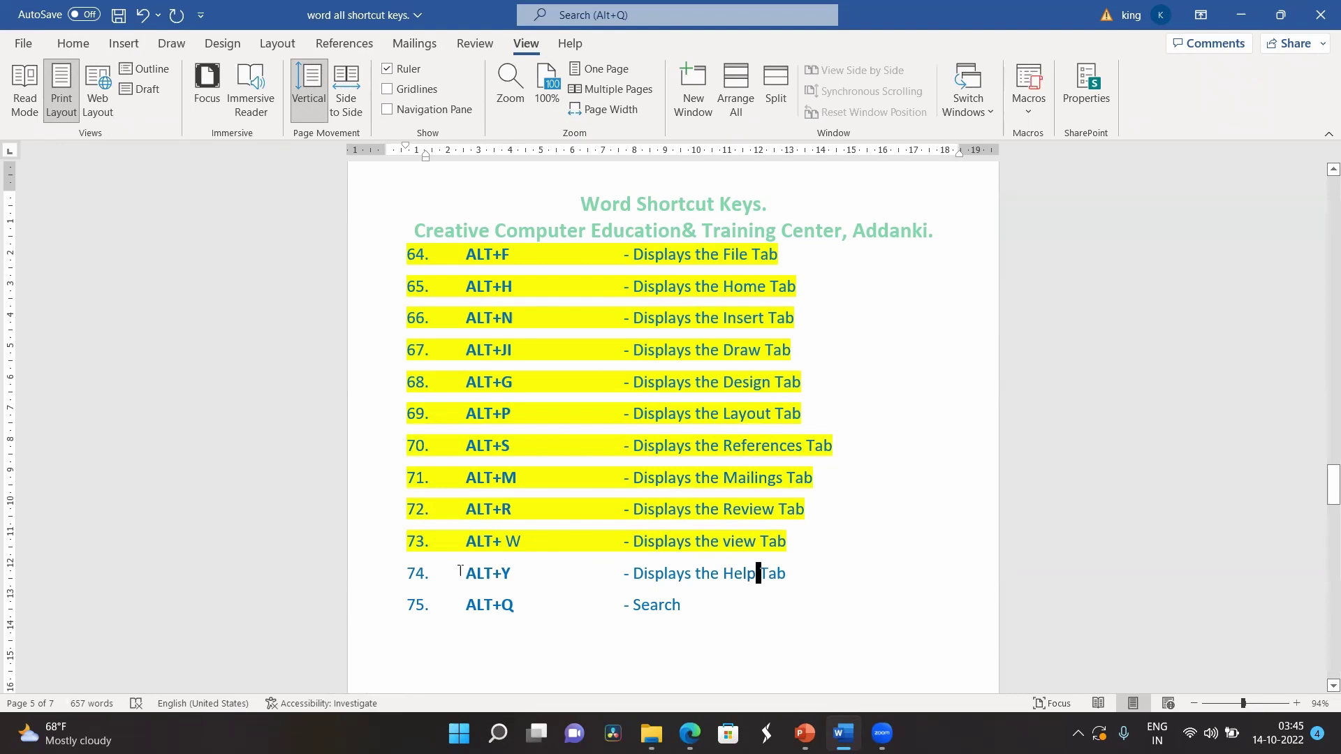
# - Select row 74 and display the Help tab with Alt+Y, then the tab KeyTips
pyautogui.moveTo(465, 573); pyautogui.dragTo(806, 575)
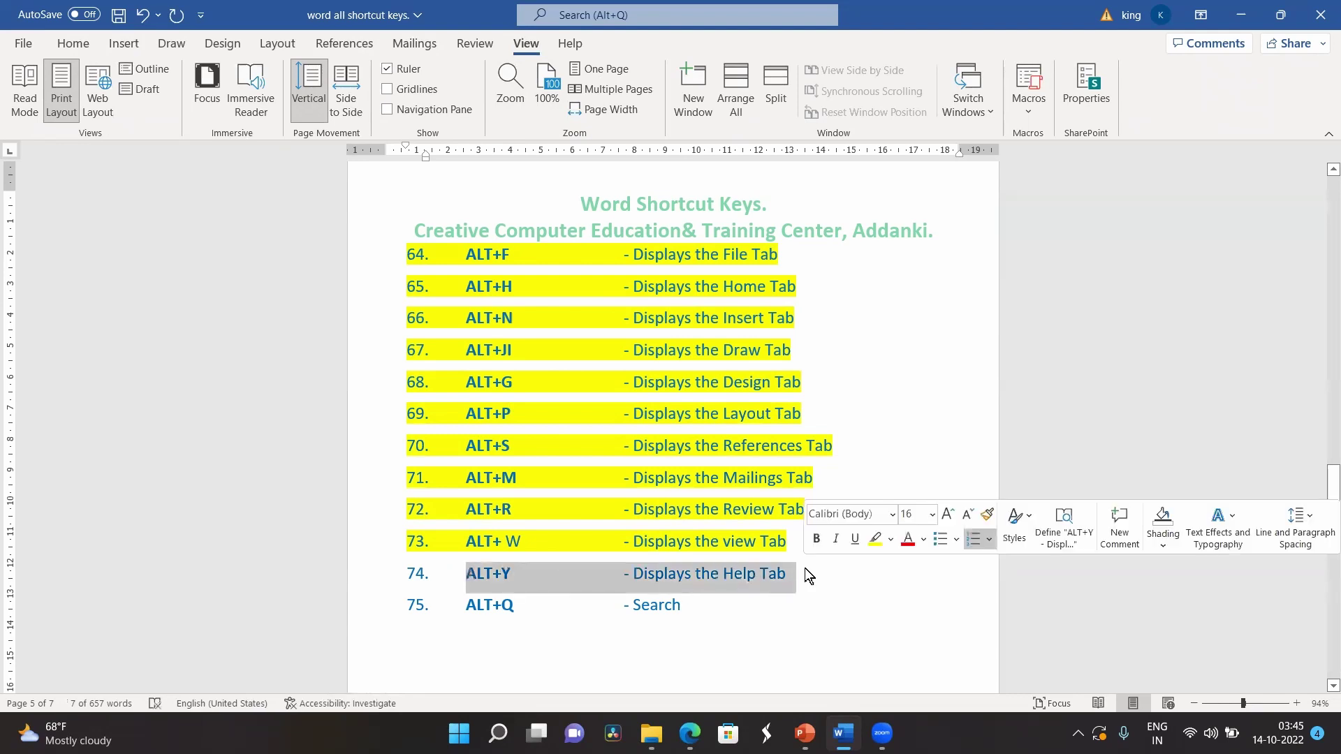
pyautogui.hotkey('alt', 'y')
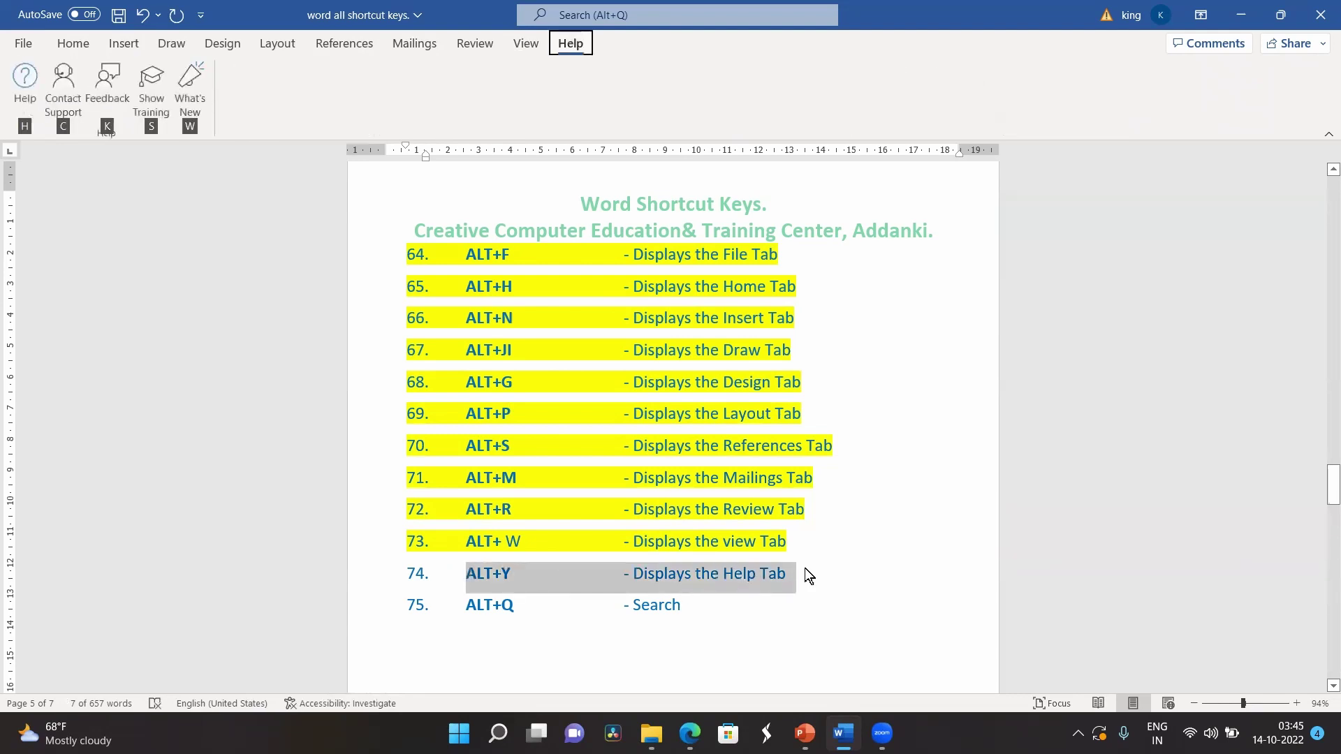
pyautogui.press('alt')
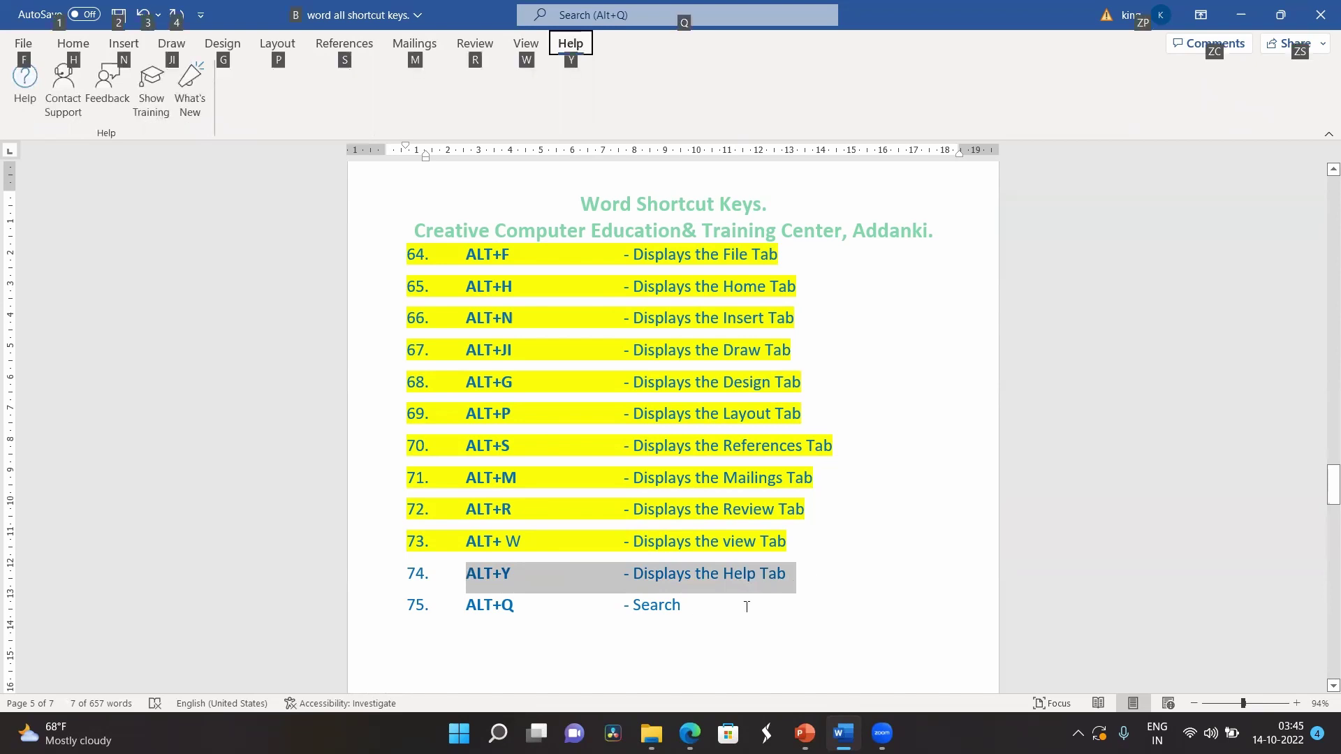
pyautogui.click(486, 575)
# - Highlight rows 74 and 75, the Help and Search shortcuts, in yellow
pyautogui.moveTo(466, 566); pyautogui.dragTo(797, 580)
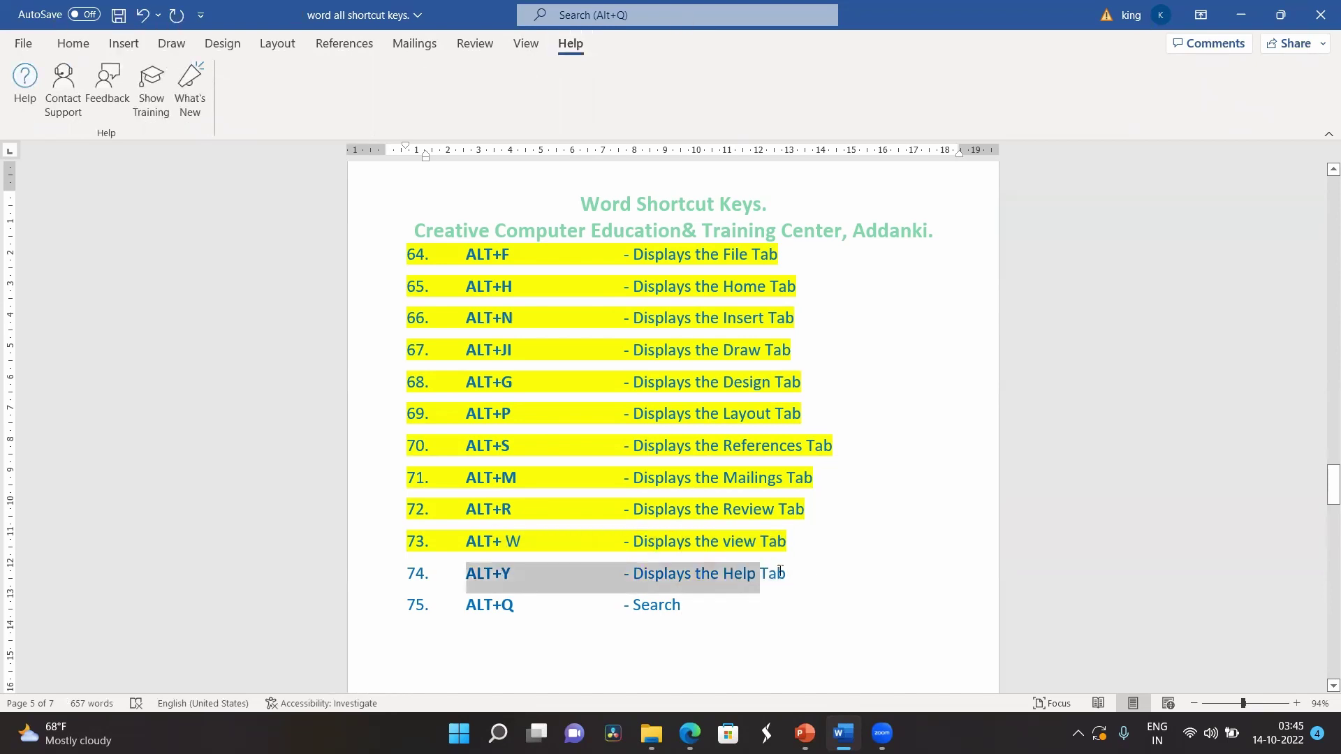
pyautogui.click(74, 44)
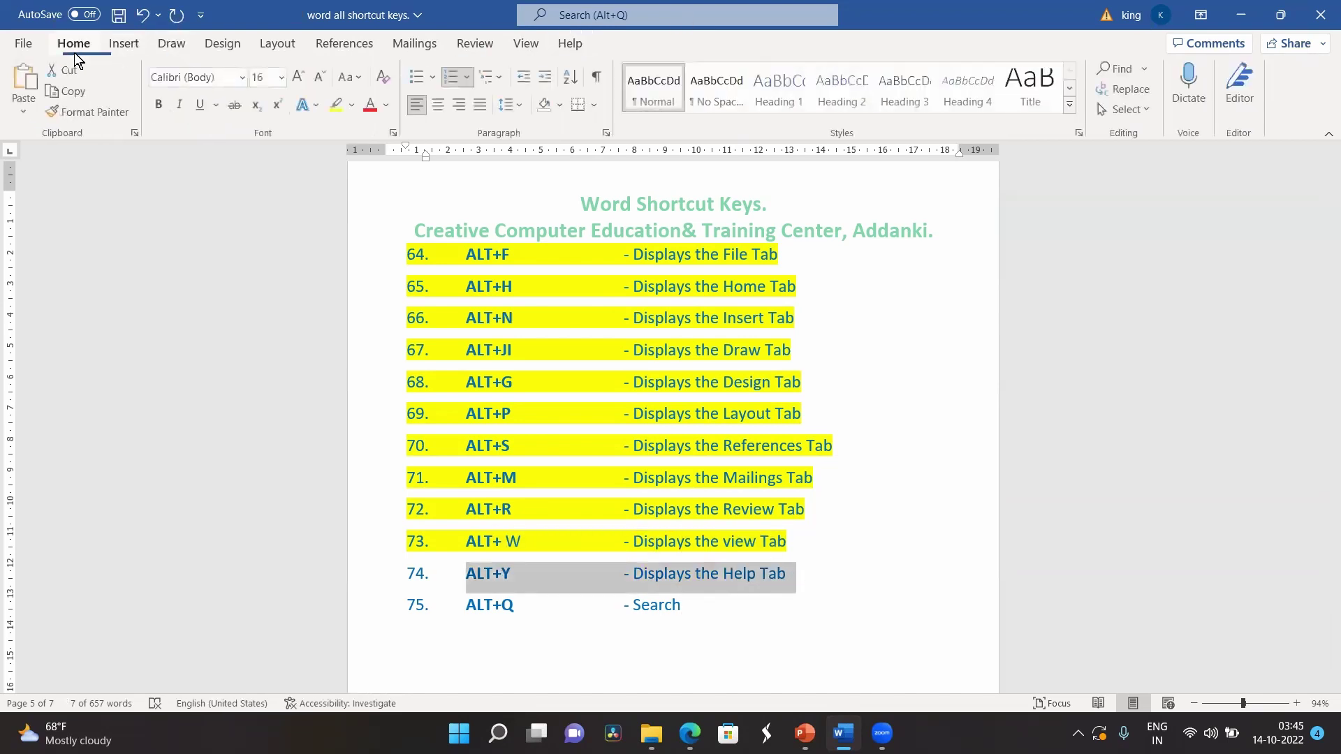
pyautogui.click(339, 105)
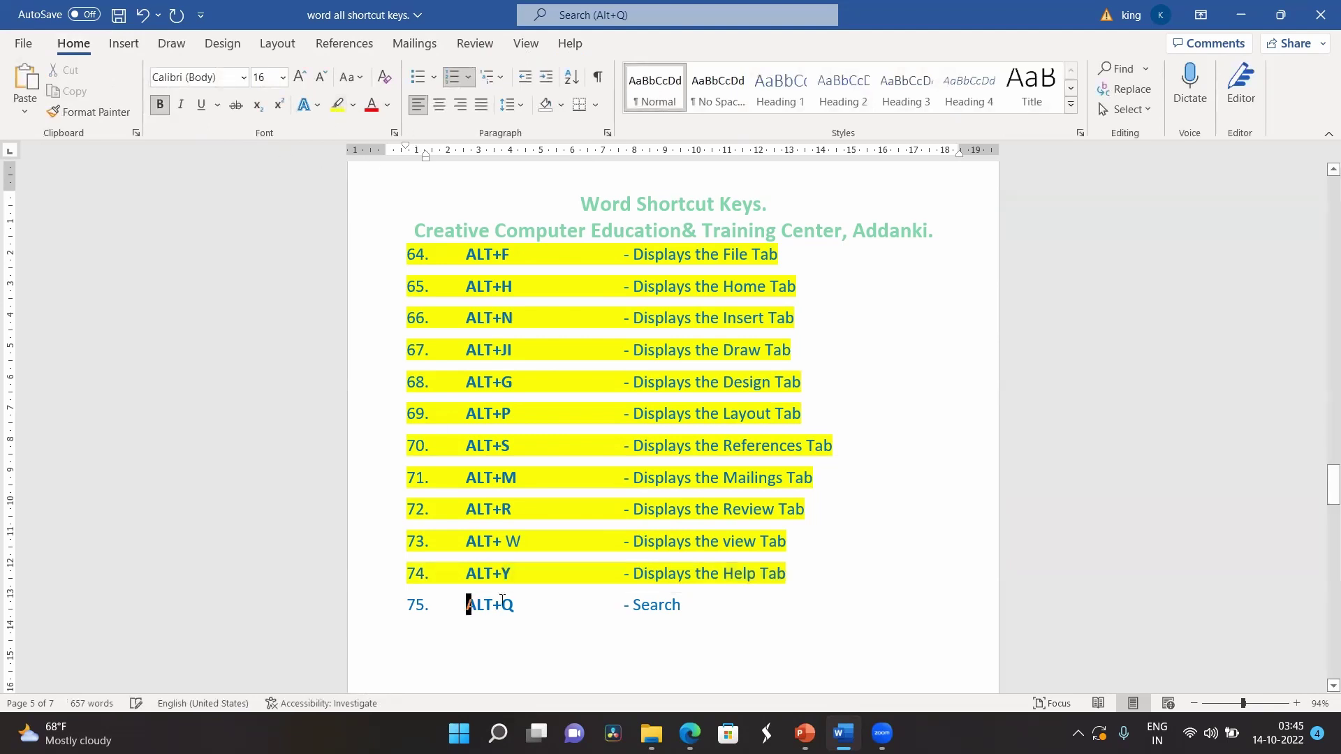
pyautogui.moveTo(466, 605); pyautogui.dragTo(698, 616)
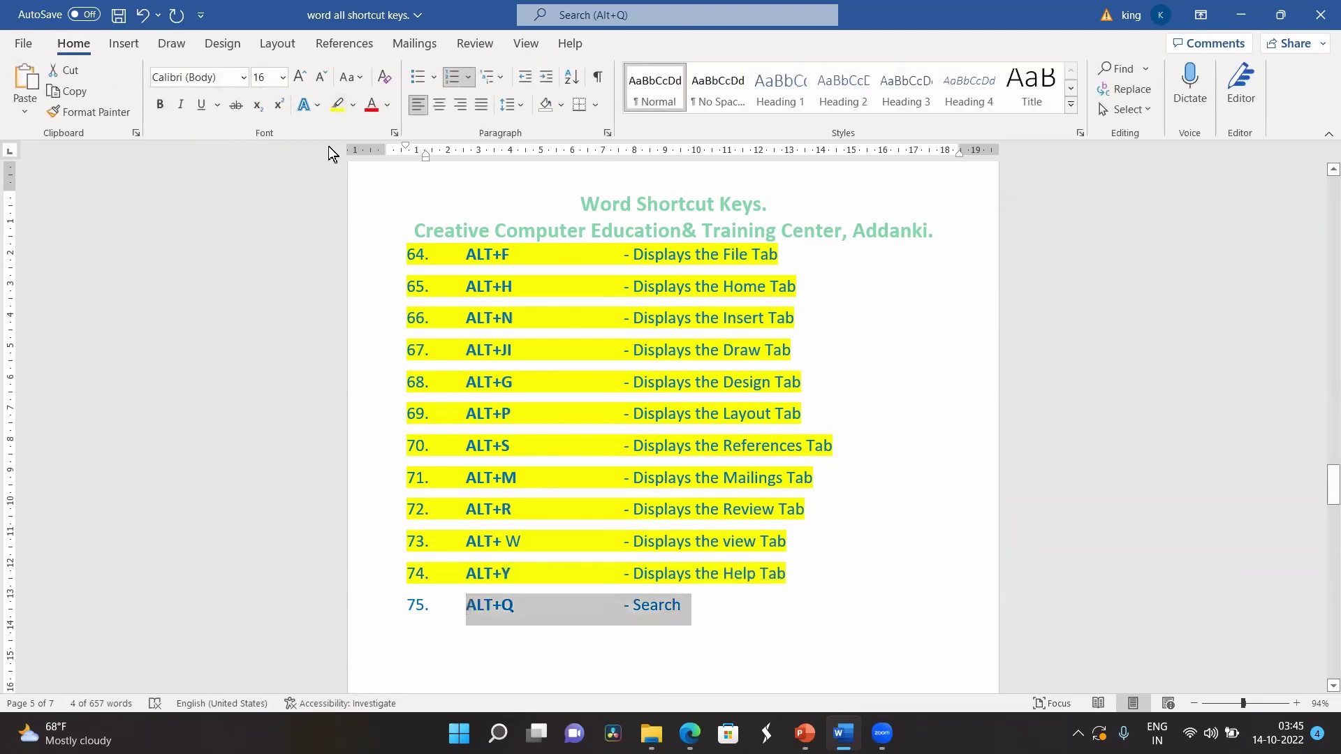
pyautogui.click(337, 105)
# - Reselect row 75 and use Alt+Q to bring up the Search box's suggested actions
pyautogui.click(429, 635)
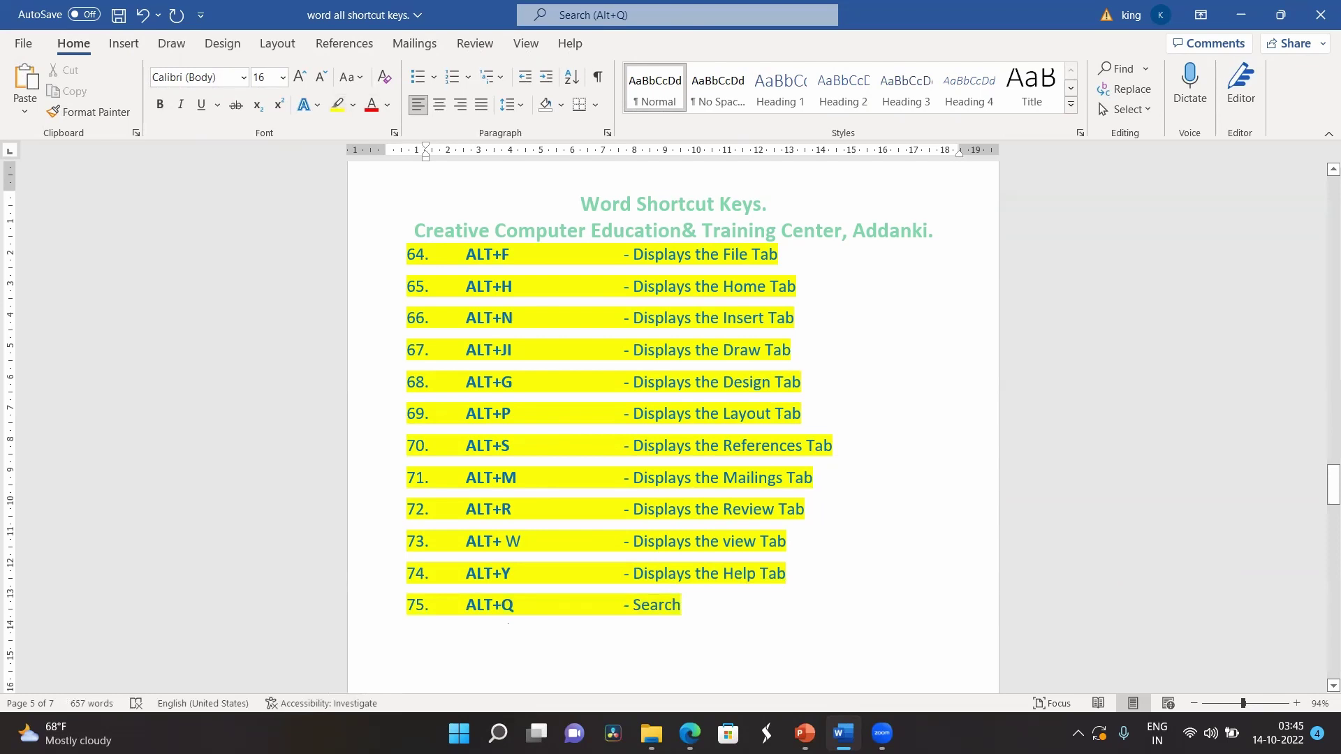
pyautogui.moveTo(466, 605); pyautogui.dragTo(689, 613)
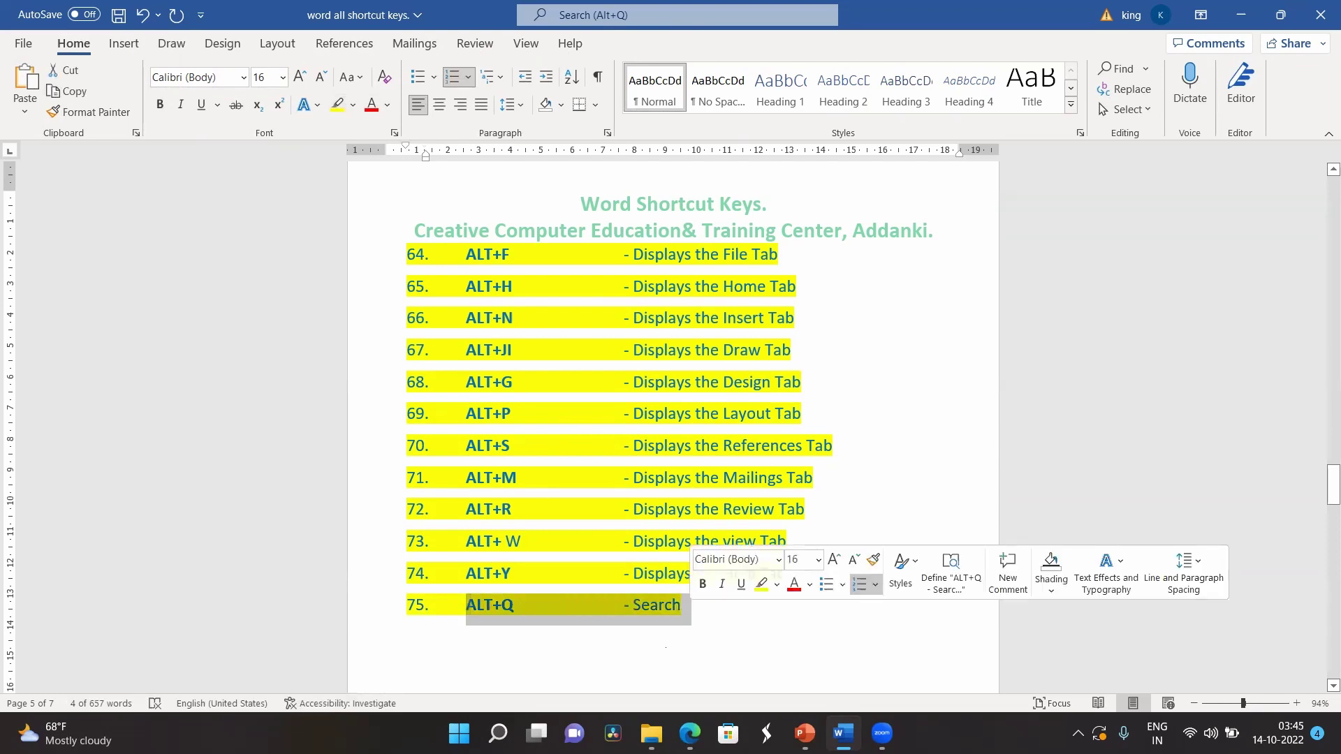
pyautogui.hotkey('alt', 'q')
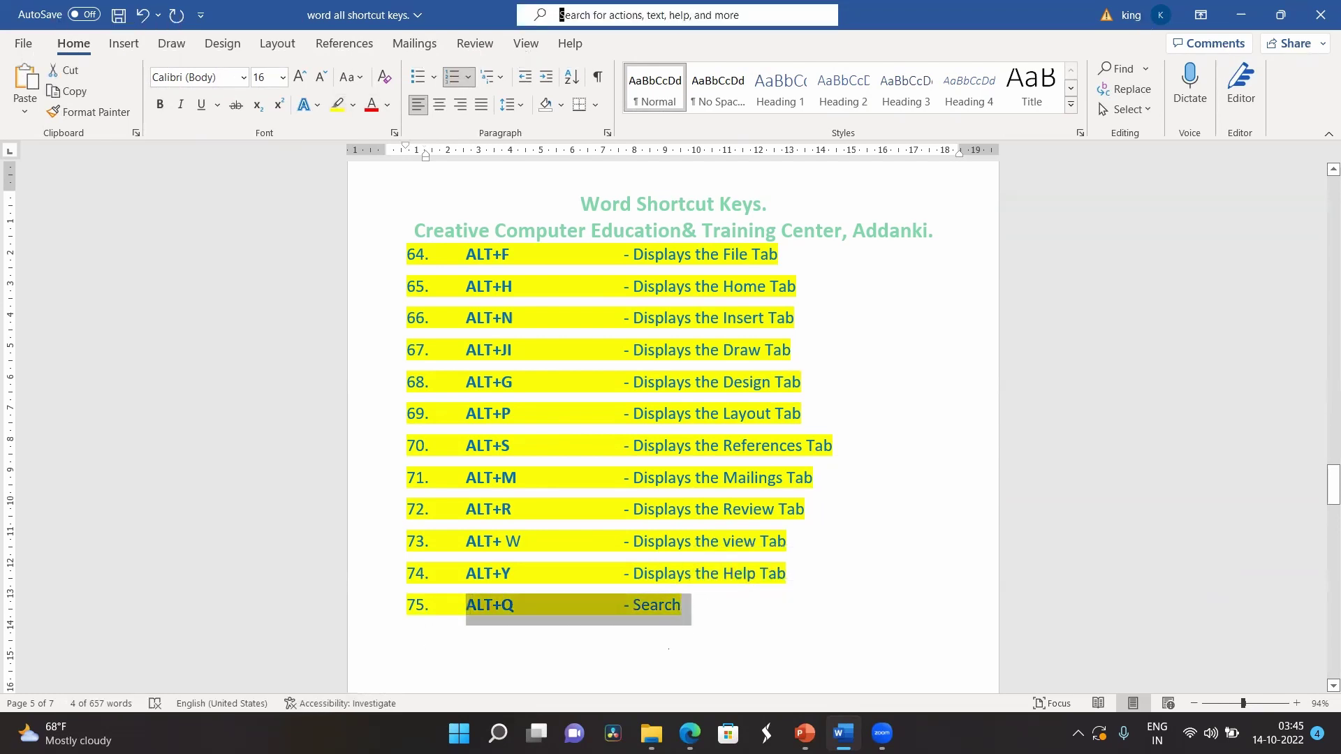